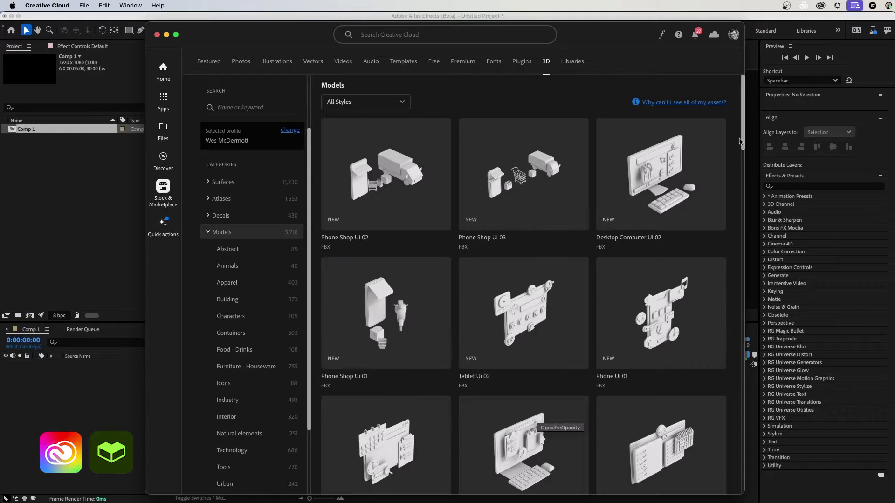
- Search the Creative Cloud 3D models for "watch" and download the Smart Watch Rectangle model
left_click_drag(742, 140, 737, 255)
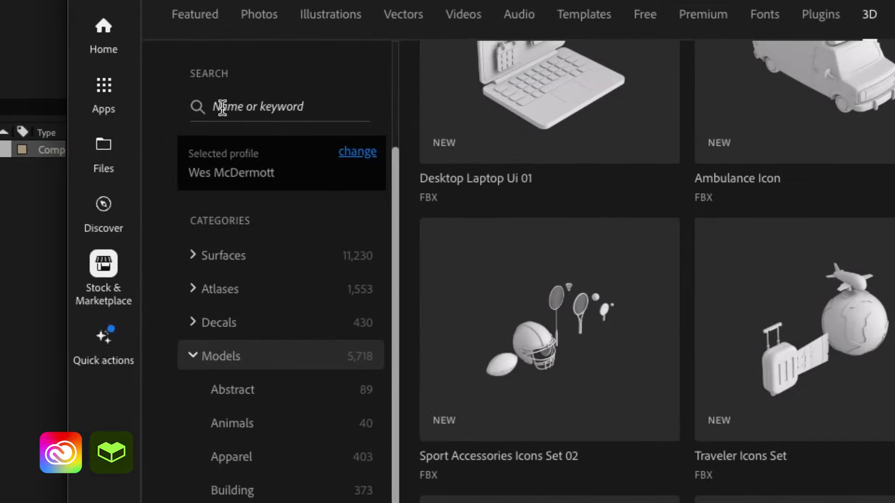
left_click(223, 108)
type("watch")
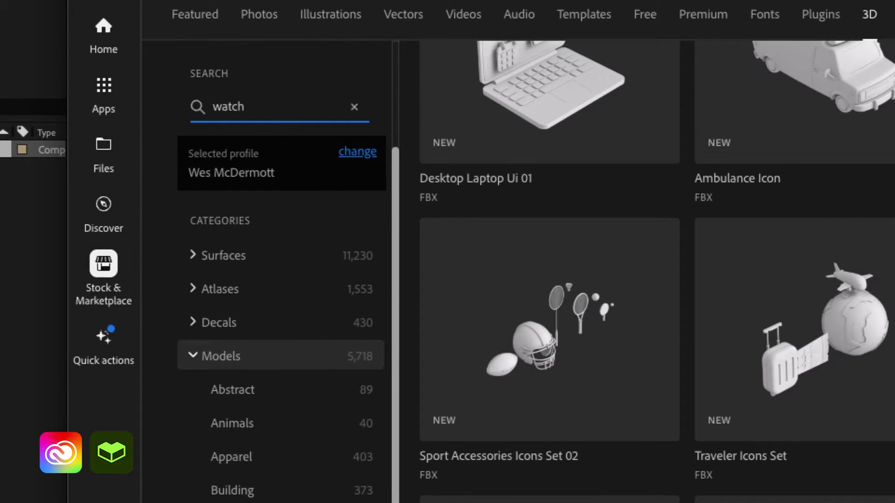
key("Return")
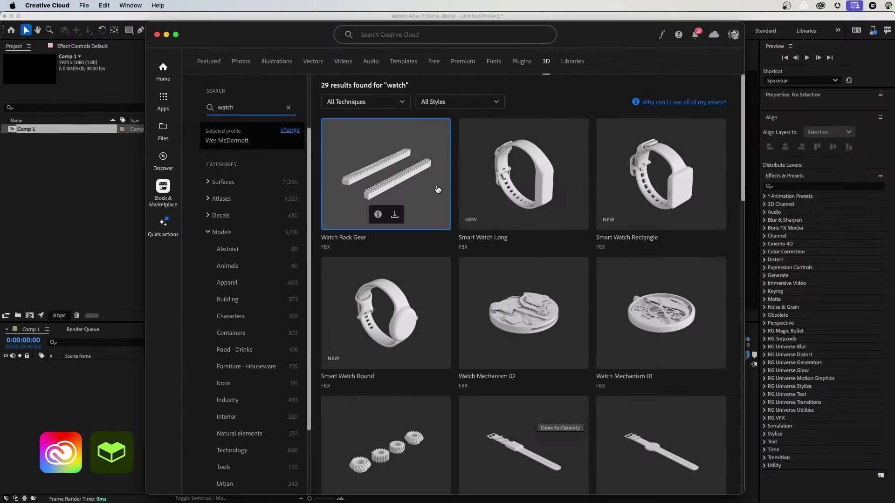
left_click(678, 189)
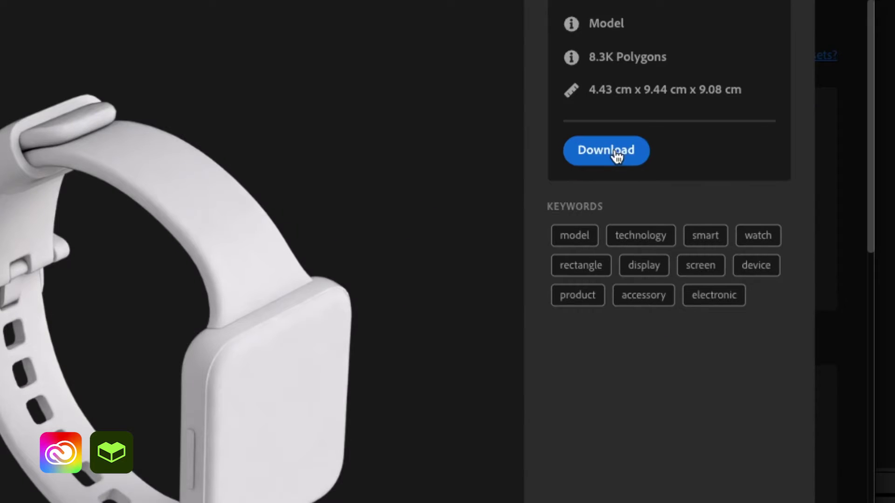
left_click(616, 155)
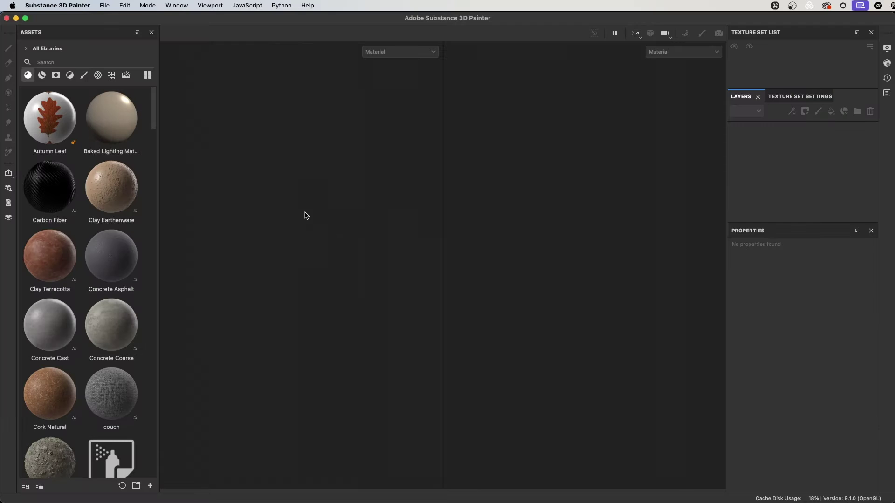
- In Substance 3D Painter, create a new project from SportsWatch.fbx with a document resolution of 2048
left_click(97, 5)
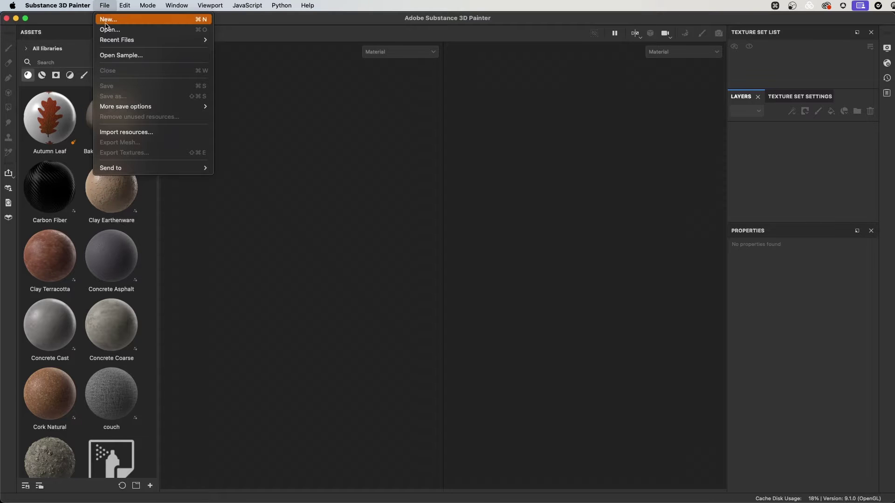
left_click(108, 19)
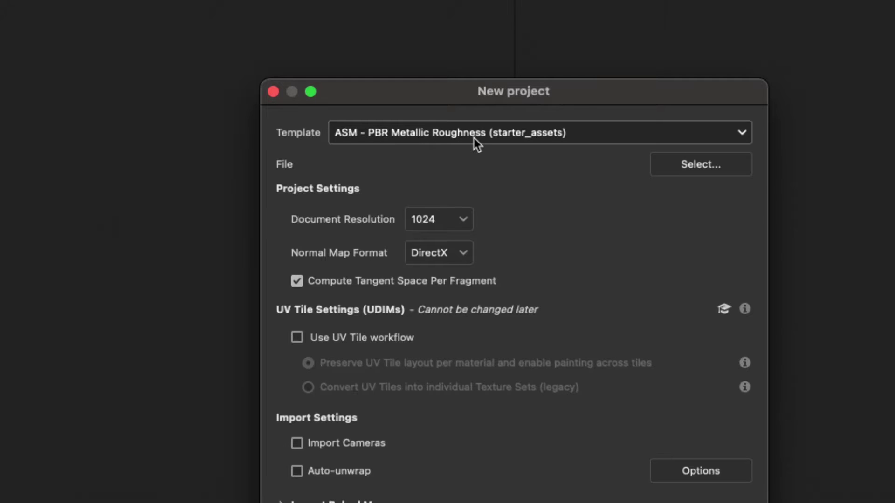
left_click(670, 166)
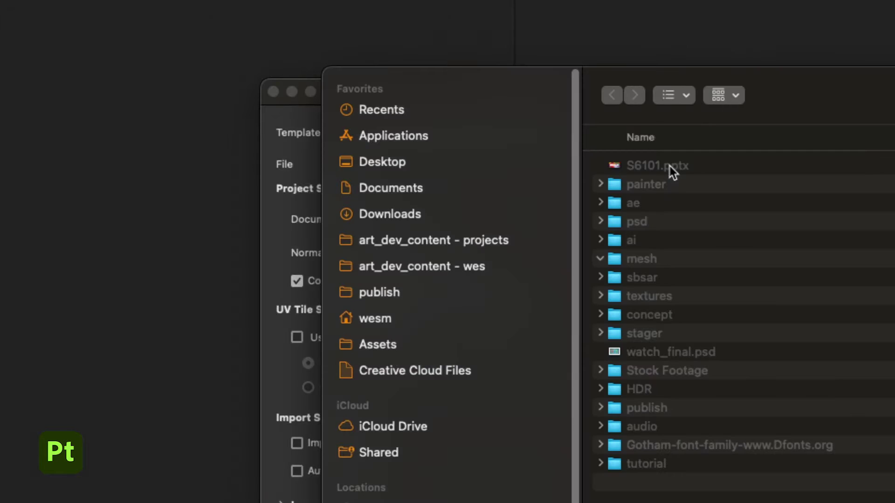
double_click(688, 186)
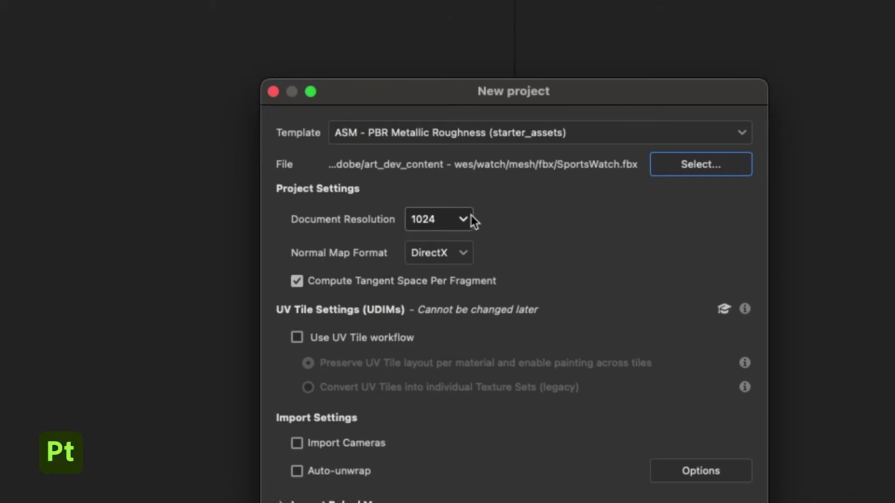
left_click(470, 217)
left_click(440, 320)
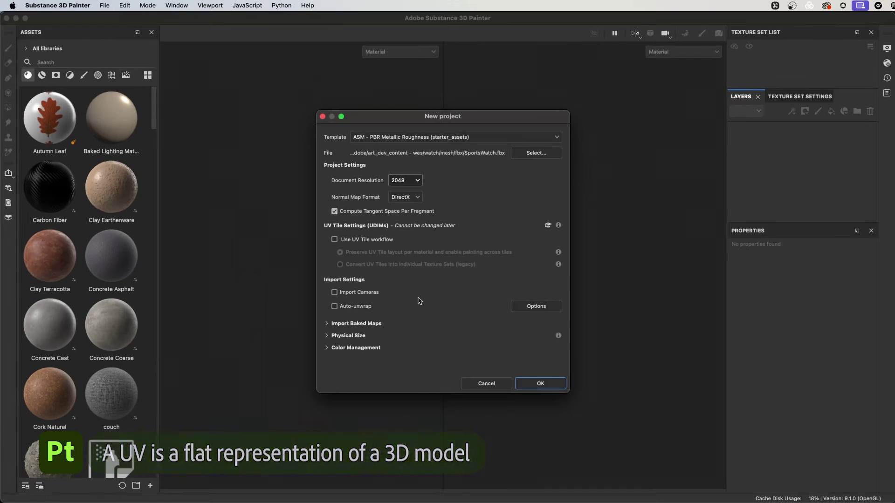
left_click(541, 384)
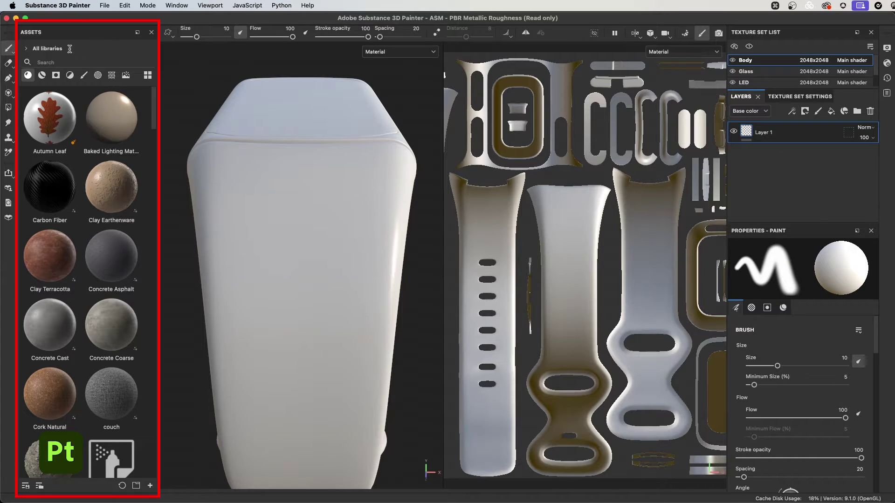
- Browse the asset library by category, including the brushes and the textures
left_click(41, 76)
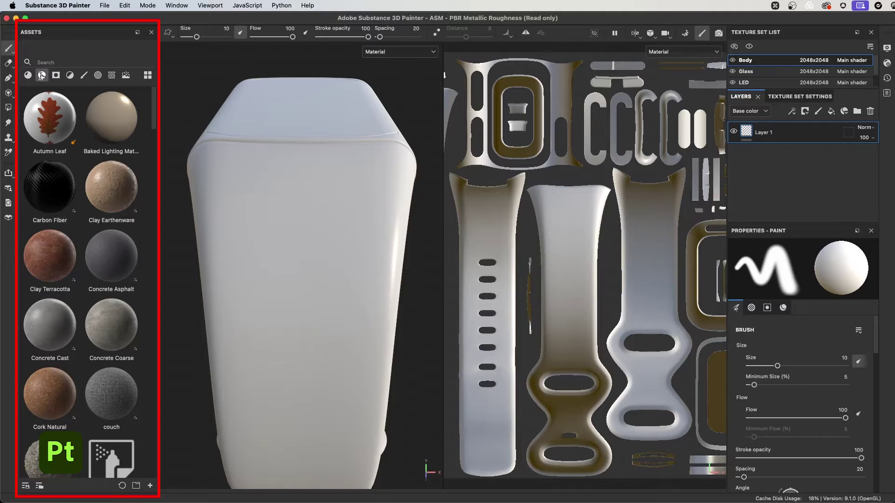
left_click(84, 75)
left_click(112, 76)
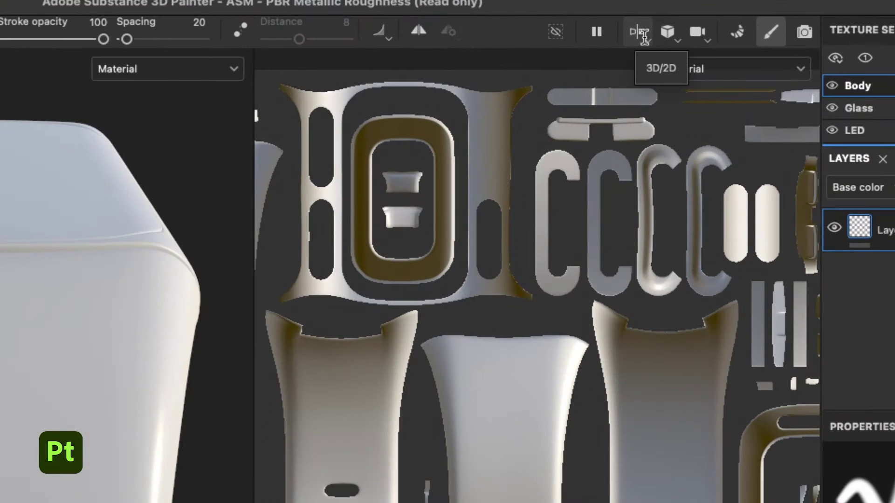
- Show only the 3D view, then orbit, zoom and pan to an angled view of the whole watch
left_click(637, 34)
left_click(692, 81)
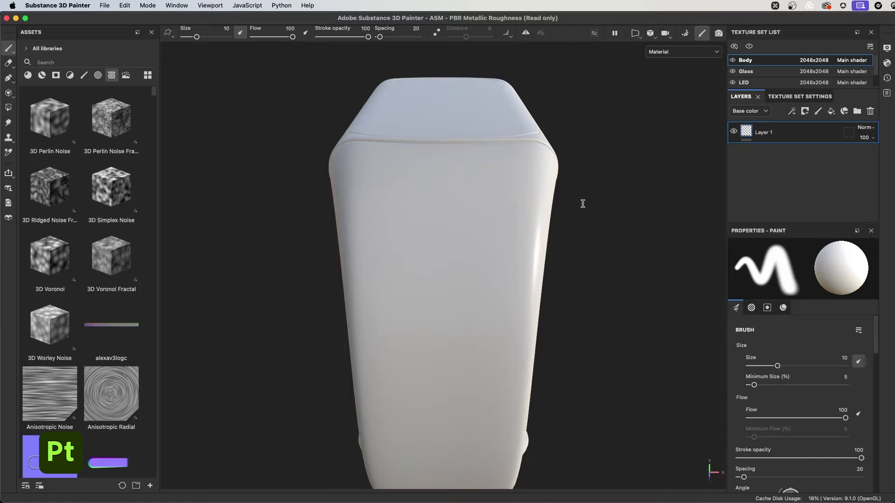
mouse_move(461, 226)
left_mouse_down("alt")
mouse_move(575, 233)
mouse_move(304, 200)
mouse_move(425, 254)
mouse_move(603, 242)
mouse_move(495, 220)
mouse_move(523, 233)
left_mouse_up("alt")
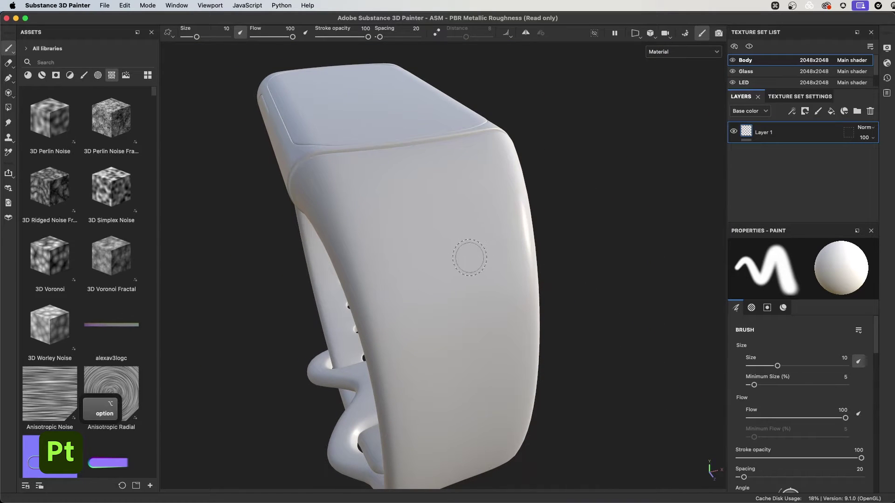
mouse_move(470, 259)
right_mouse_down("alt")
mouse_move(232, 69)
mouse_move(566, 322)
mouse_move(244, 84)
right_mouse_up("alt")
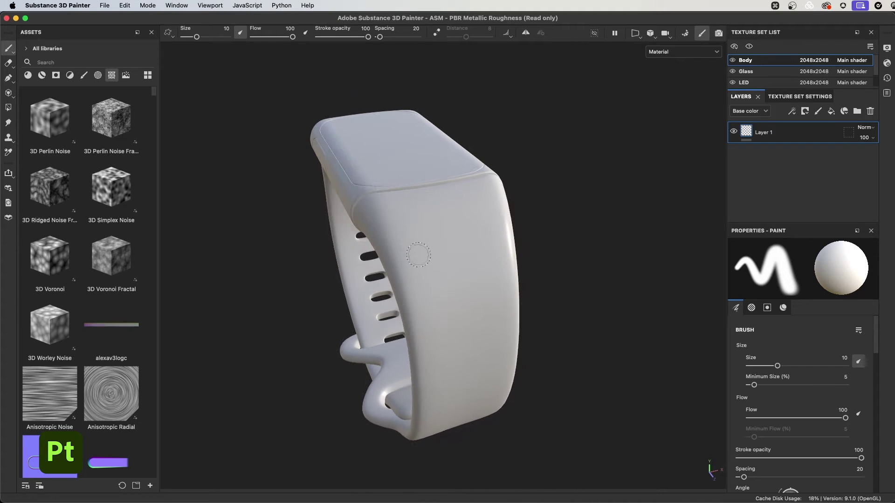
mouse_move(397, 208)
middle_mouse_down("alt")
mouse_move(565, 258)
mouse_move(326, 212)
mouse_move(419, 167)
mouse_move(491, 211)
middle_mouse_up("alt")
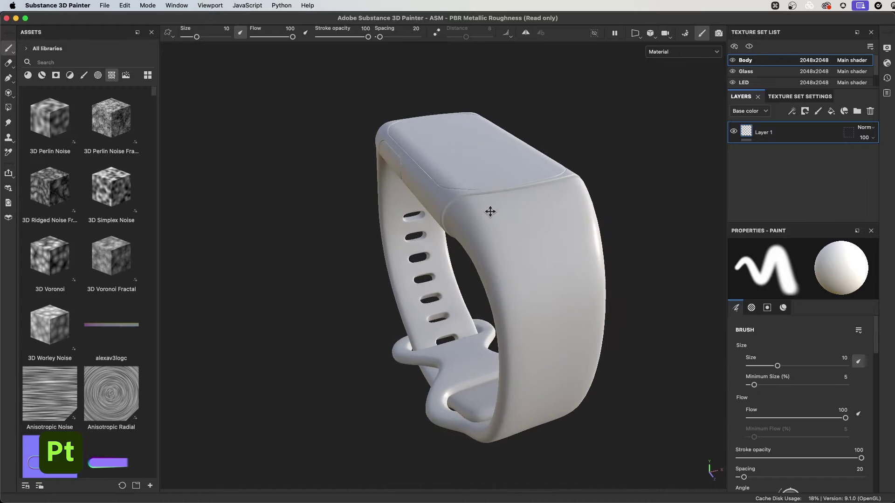
mouse_move(490, 211)
left_mouse_down("alt")
mouse_move(486, 144)
mouse_move(521, 221)
left_mouse_up("alt")
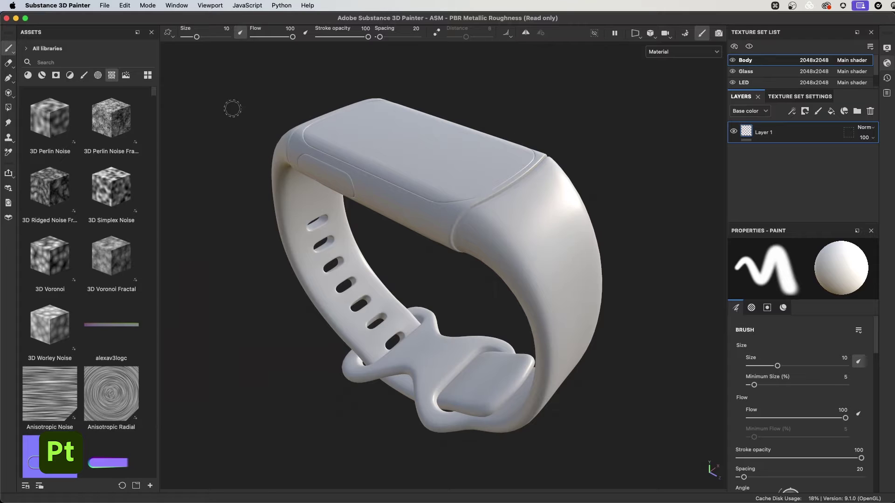
- Choose the Artistic Heavy Sponge brush from the brush assets for painting on the watch
left_click(84, 76)
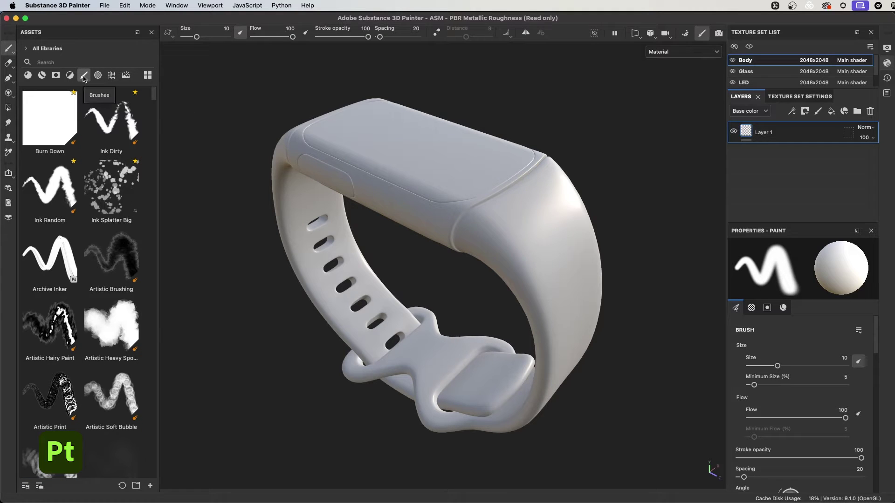
left_click(111, 326)
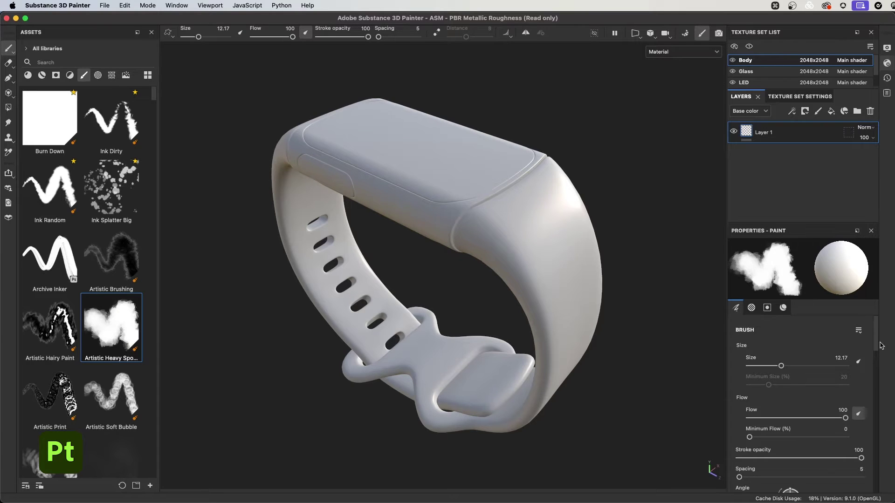
mouse_move(877, 347)
left_mouse_down()
mouse_move(873, 385)
mouse_move(860, 345)
left_mouse_up()
- Set the brush material to red base color F50606, roughness 0.1306 and metallic 1
left_click(783, 308)
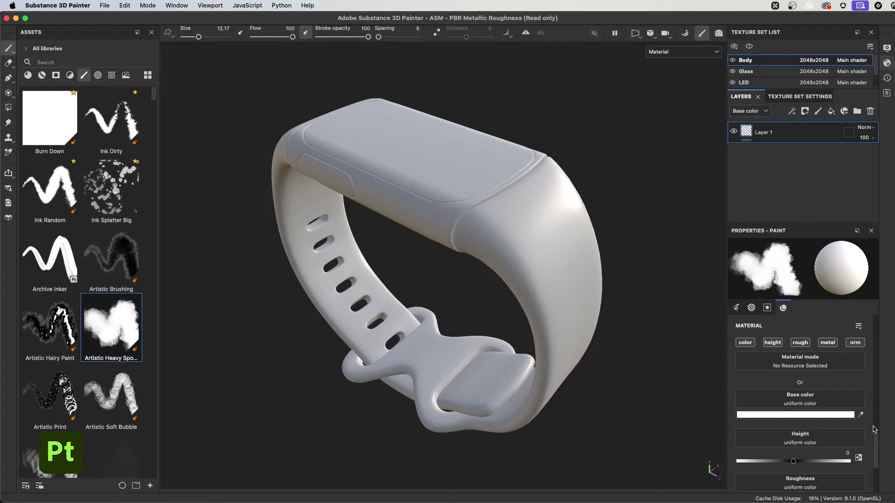
scroll(761, 377, "down", 3)
left_click(751, 358)
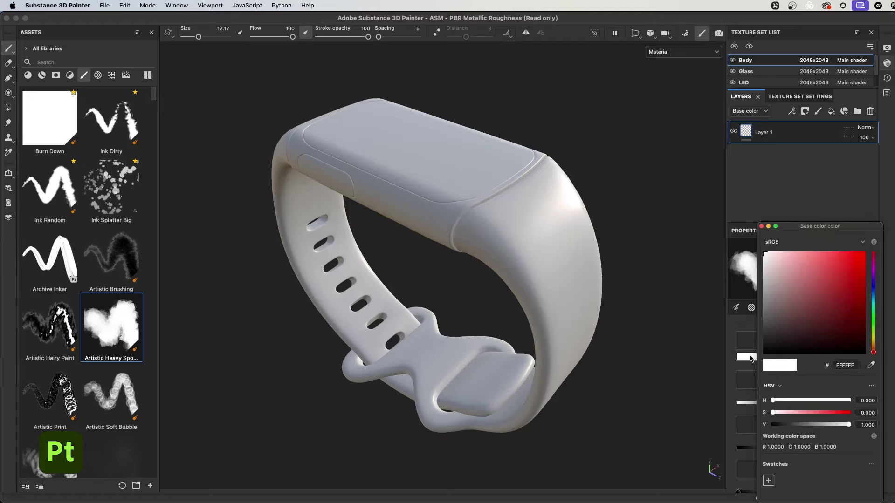
left_click(862, 256)
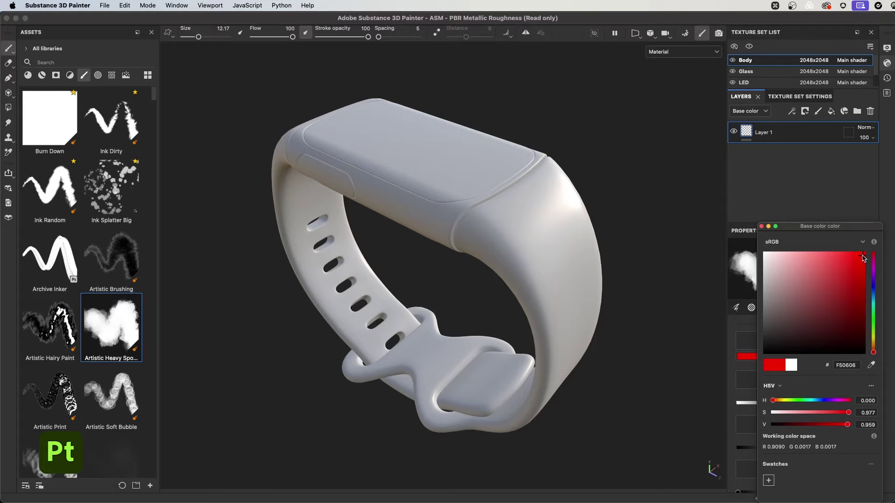
left_click(761, 227)
left_click_drag(776, 451, 751, 451)
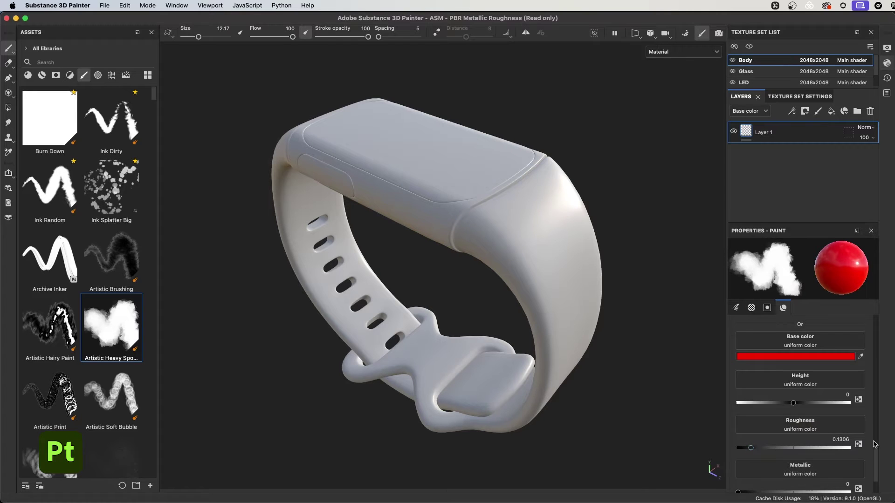
scroll(877, 459, "down", 2)
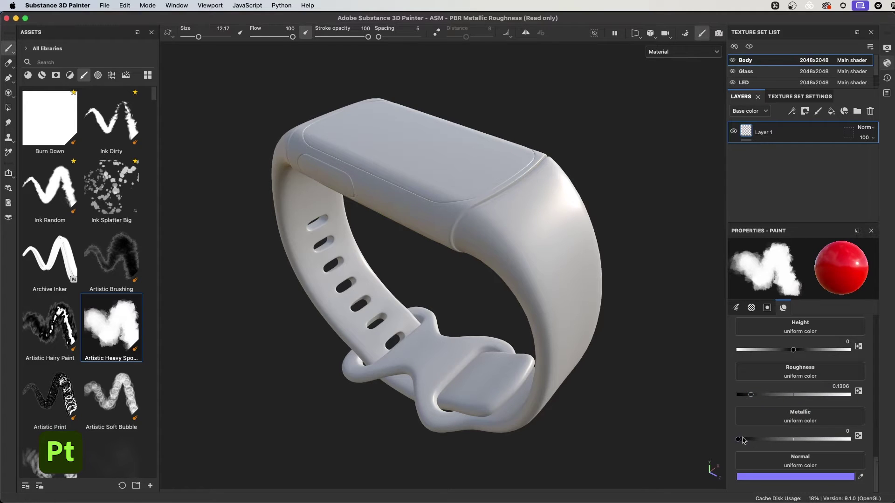
left_click_drag(742, 440, 849, 440)
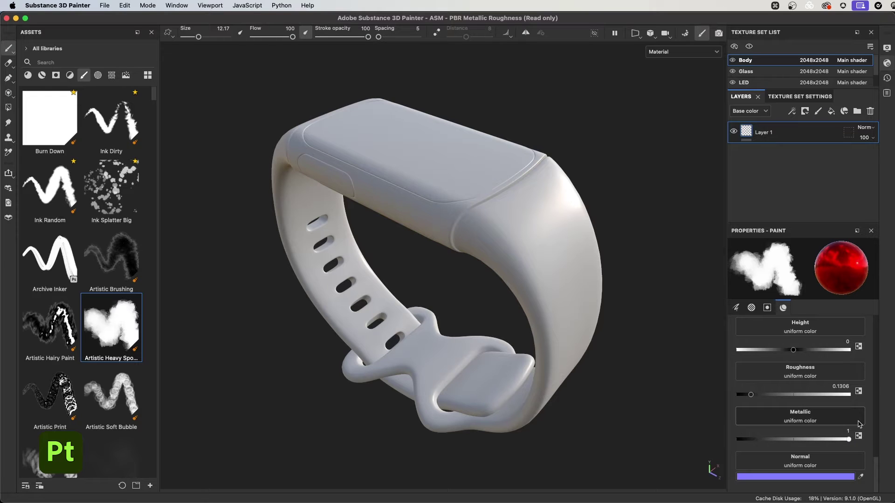
- Paint red metallic sponge strokes over the front part of the watch band
mouse_move(532, 219)
left_mouse_down()
mouse_move(542, 254)
mouse_move(583, 300)
mouse_move(515, 238)
left_mouse_up()
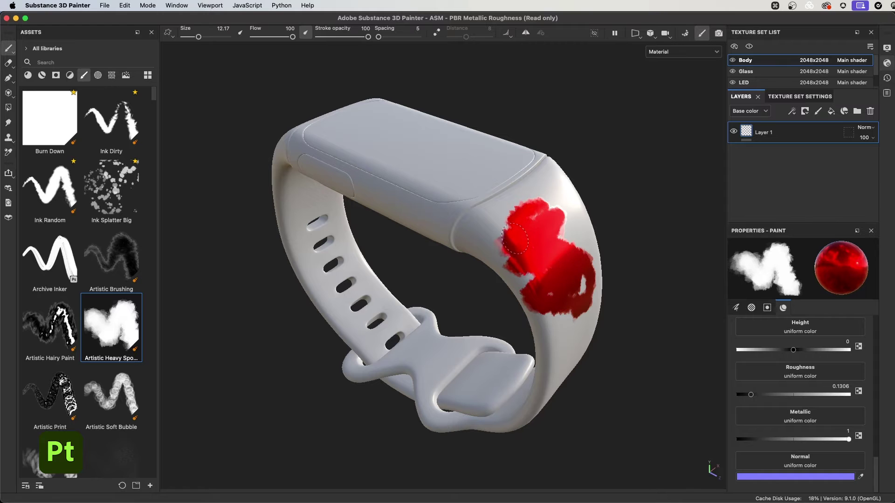
right_click_drag(586, 257, 630, 259, "alt")
mouse_move(630, 259)
left_mouse_down("alt")
mouse_move(551, 254)
mouse_move(549, 189)
mouse_move(577, 342)
left_mouse_up("alt")
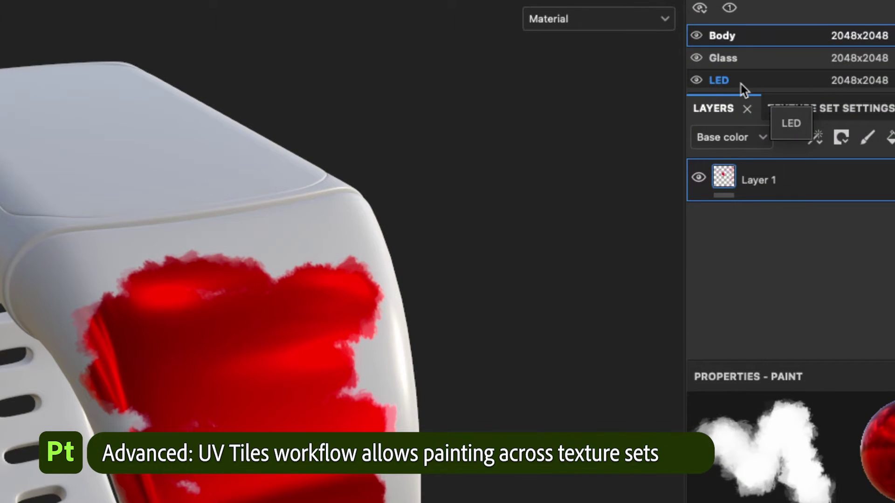
- Select the Glass texture set and try a brush stroke across the top face of the watch
left_click(746, 62)
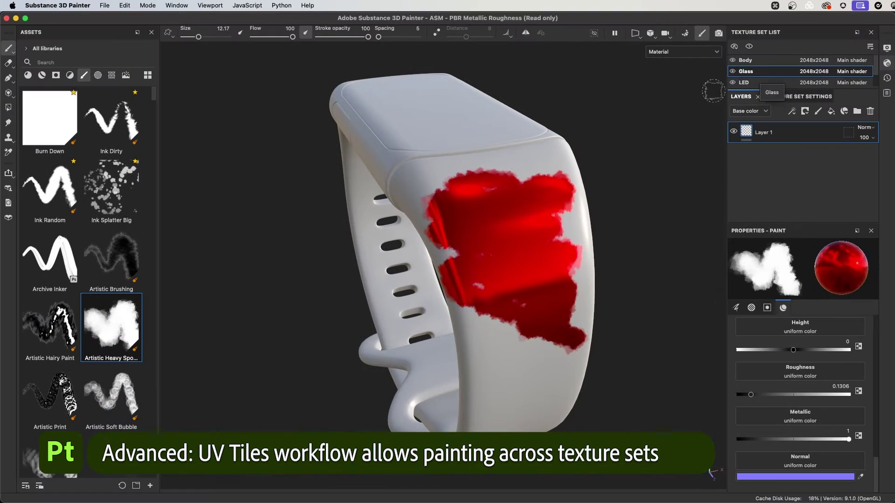
mouse_move(427, 87)
left_mouse_down()
mouse_move(393, 97)
mouse_move(450, 139)
mouse_move(466, 138)
left_mouse_up()
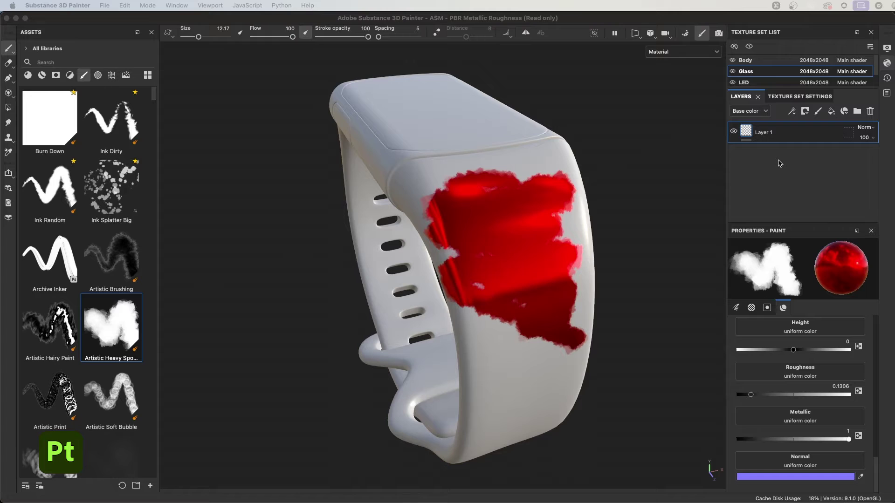
- Delete Layer 1 from the Body texture set and add a fill layer in its place
left_click(762, 61)
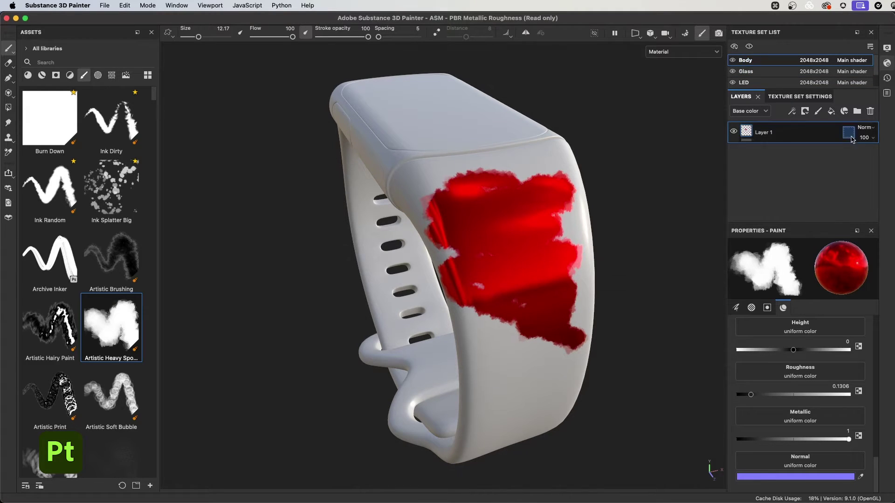
left_click(870, 111)
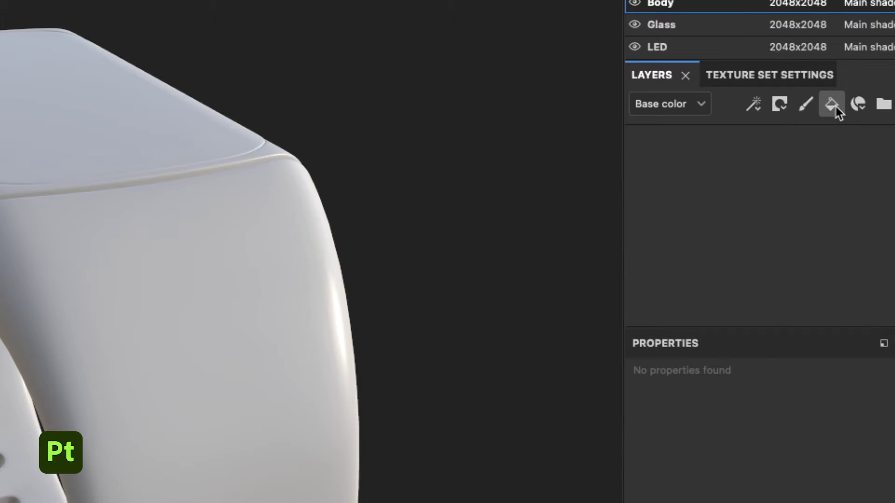
left_click(832, 104)
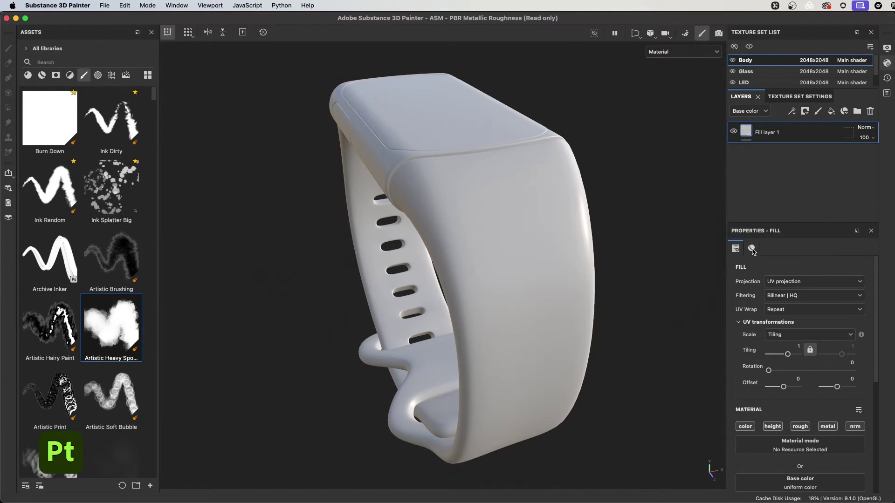
- Give the Body fill layer a bright red base color, roughness 0.0490 and metallic 1
left_click(752, 249)
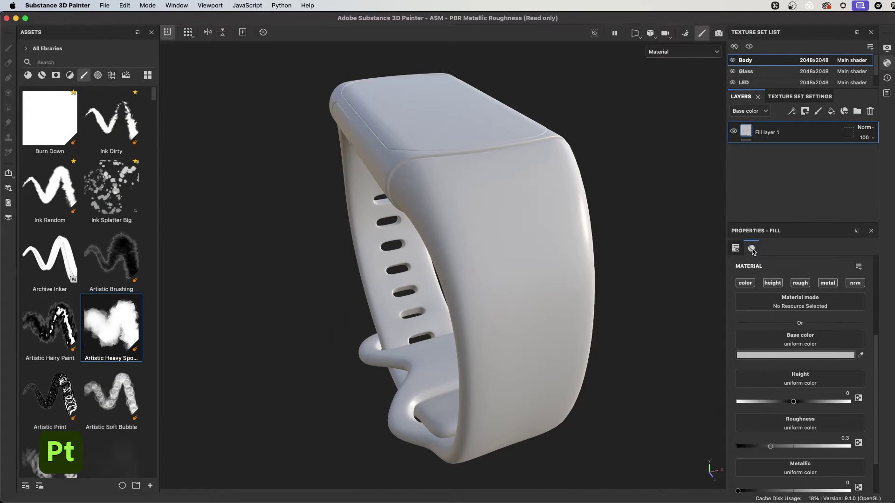
left_click(746, 356)
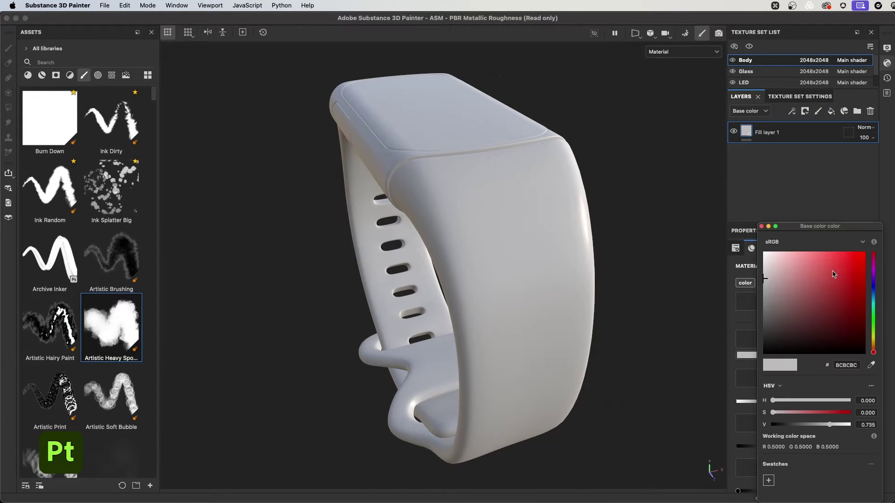
left_click(863, 254)
left_click(762, 226)
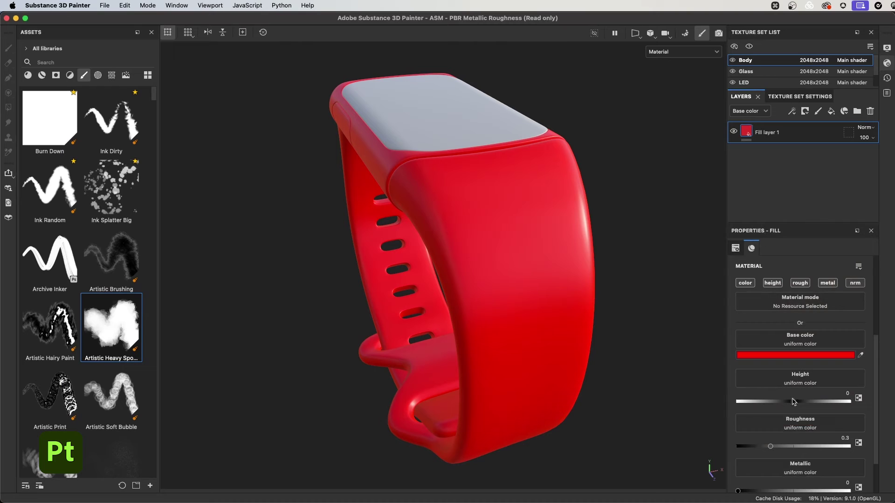
left_click(745, 447)
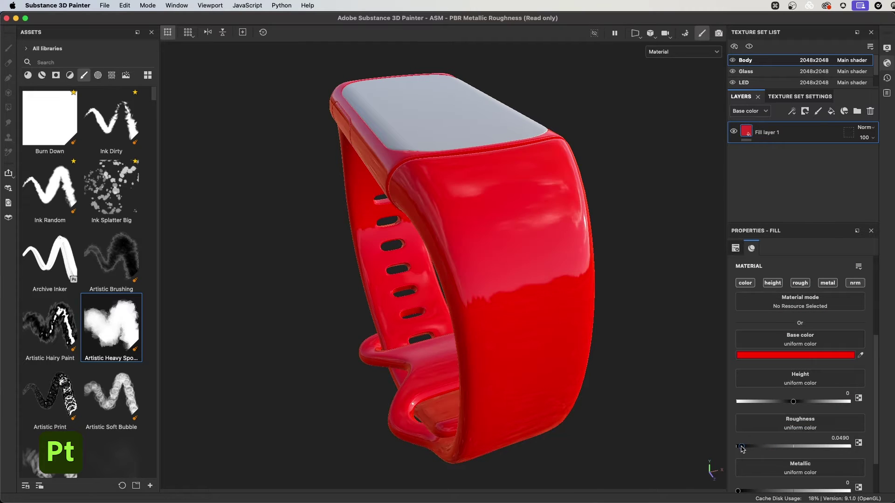
left_click_drag(876, 430, 879, 466)
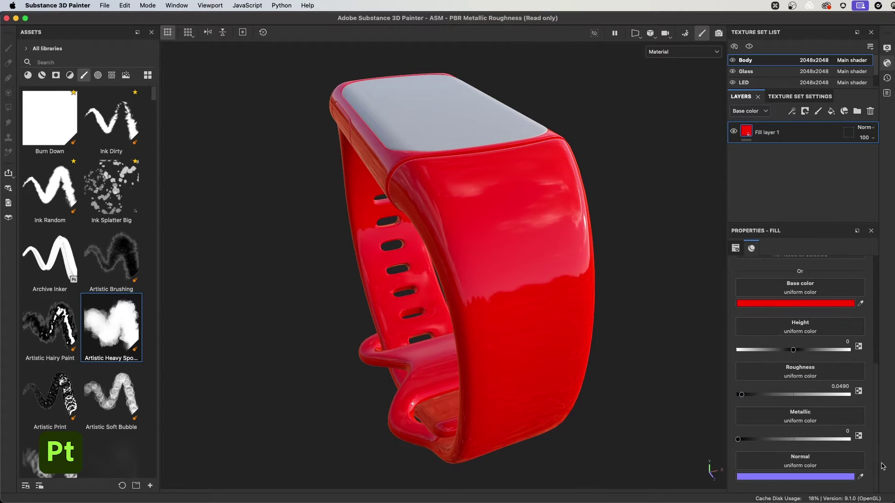
left_click_drag(825, 441, 855, 440)
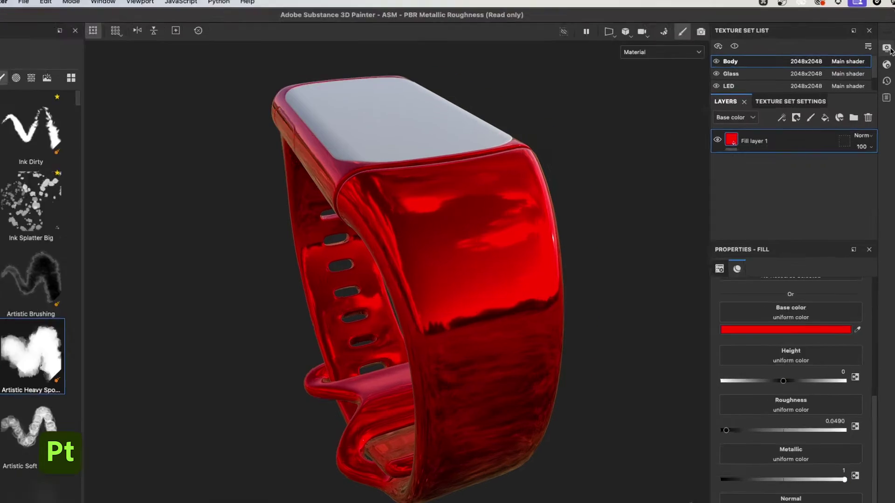
- Show the environment behind the watch at full opacity, remove its blur and rotate it slightly
left_click(886, 49)
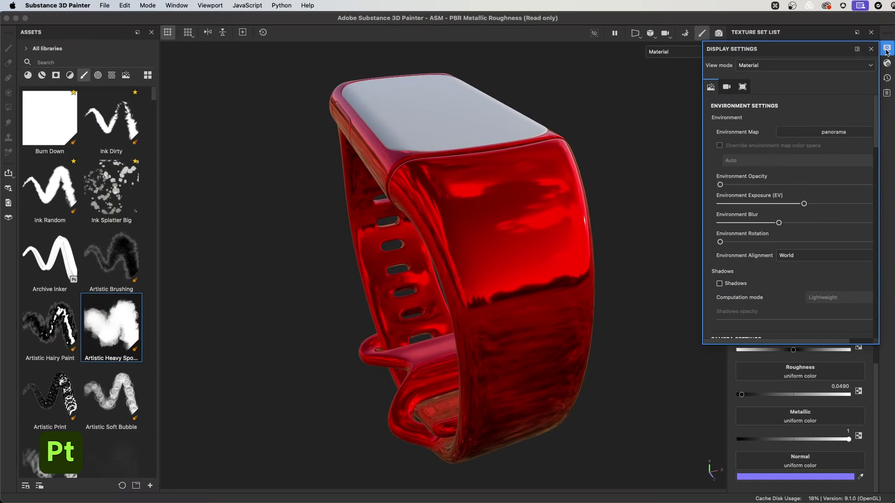
left_click_drag(549, 321, 797, 322)
left_click_drag(843, 185, 879, 185)
left_click_drag(779, 223, 695, 221)
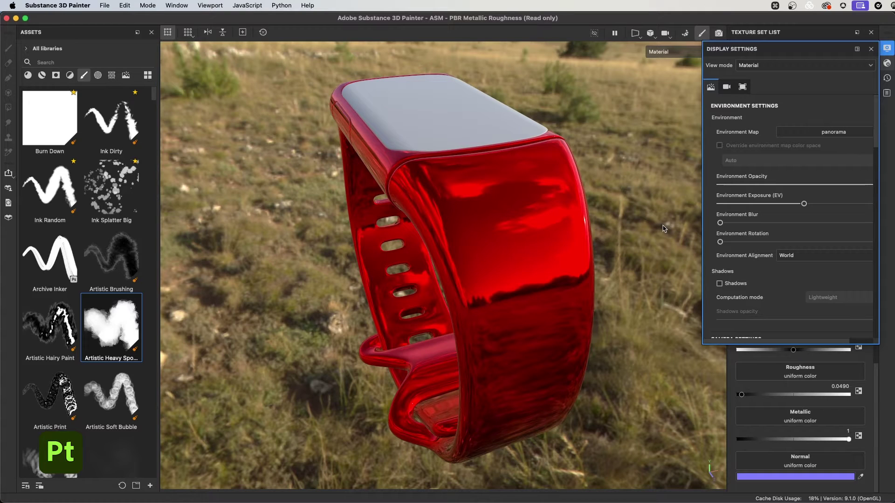
left_click_drag(720, 242, 746, 242)
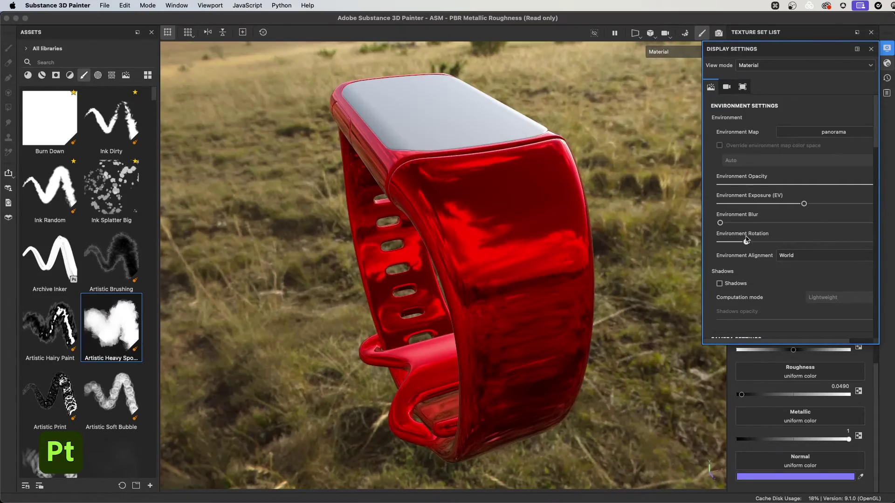
- Try the Canopus Ground and Over Clouds environment maps, and return to Panorama
left_click(787, 134)
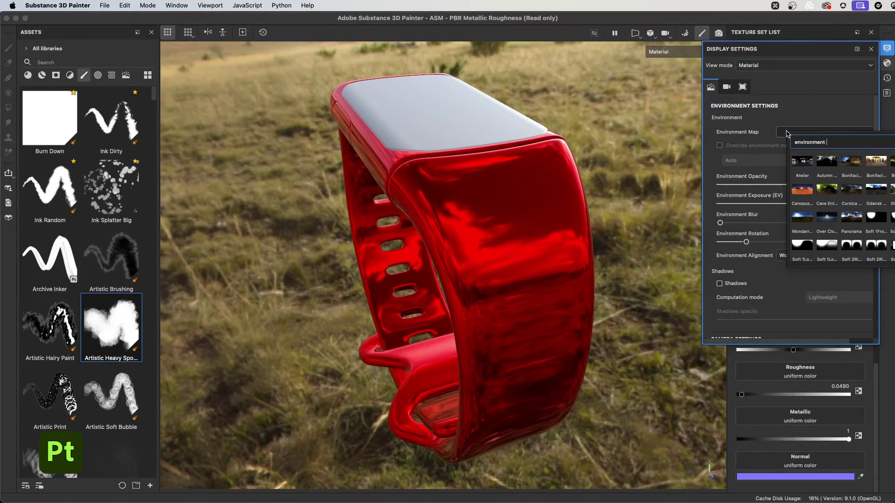
left_click(800, 195)
left_click(792, 134)
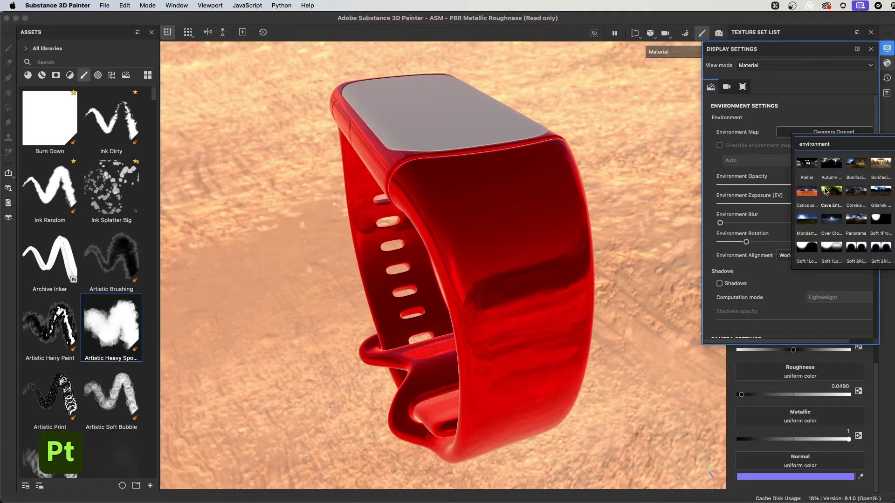
left_click(830, 220)
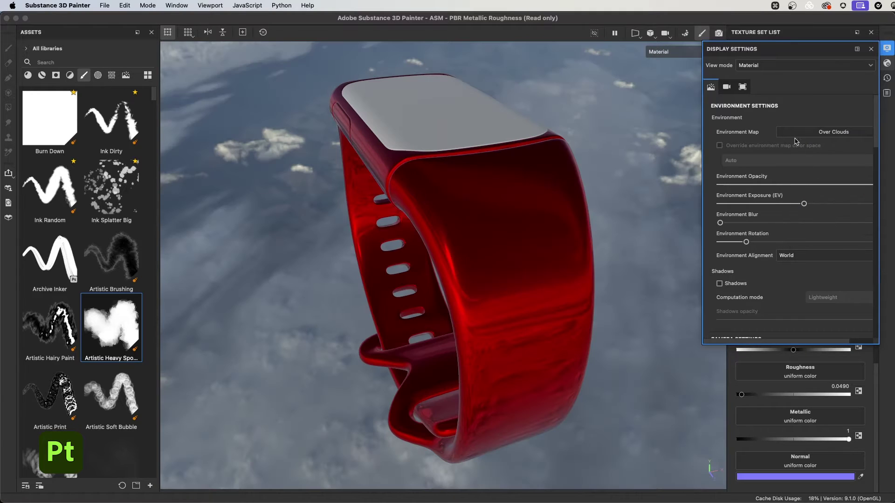
left_click(795, 133)
left_click(859, 217)
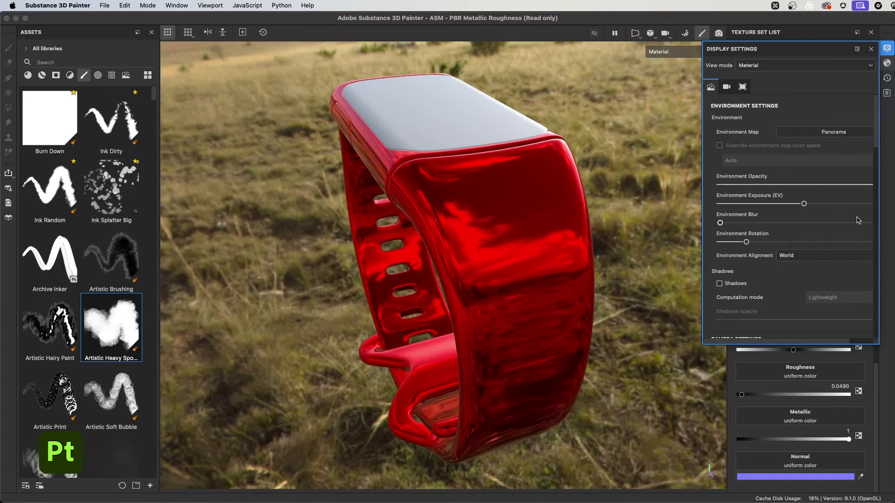
- Hide the environment background by lowering its opacity to the minimum, and rotate the environment lighting in the viewport
left_click_drag(768, 184, 689, 184)
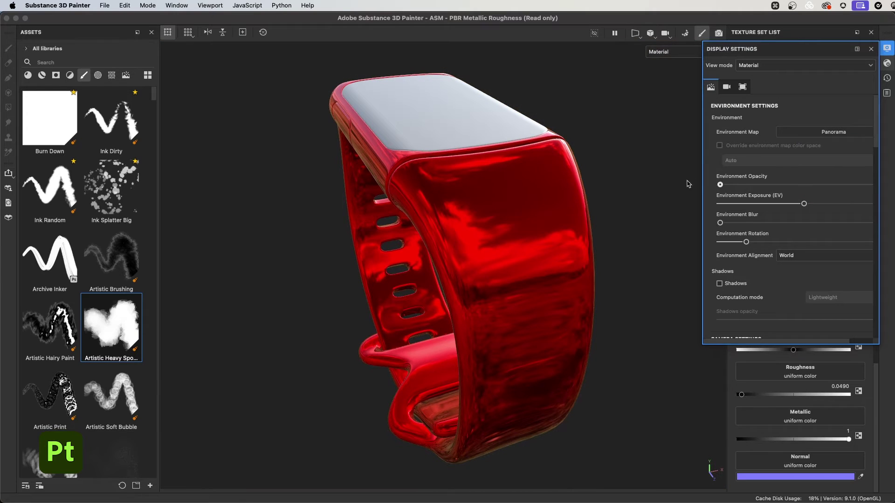
left_click(642, 202)
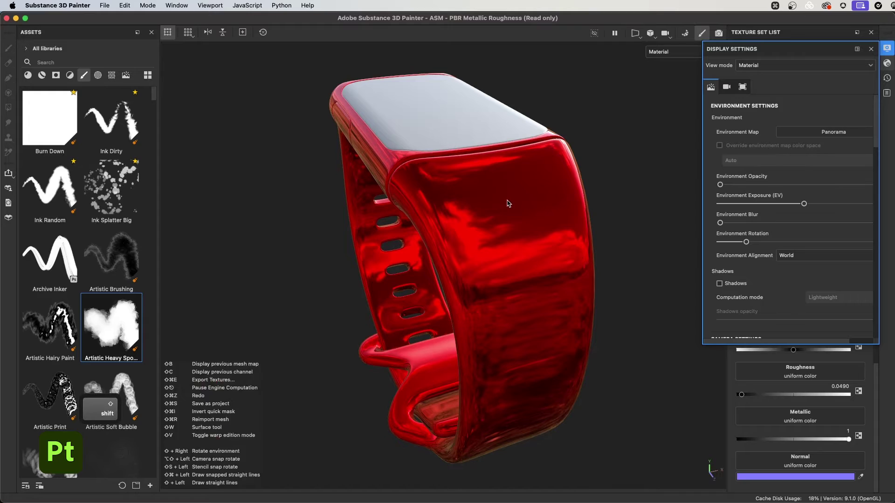
mouse_move(507, 199)
right_mouse_down("shift")
mouse_move(486, 202)
mouse_move(501, 205)
right_mouse_up("shift")
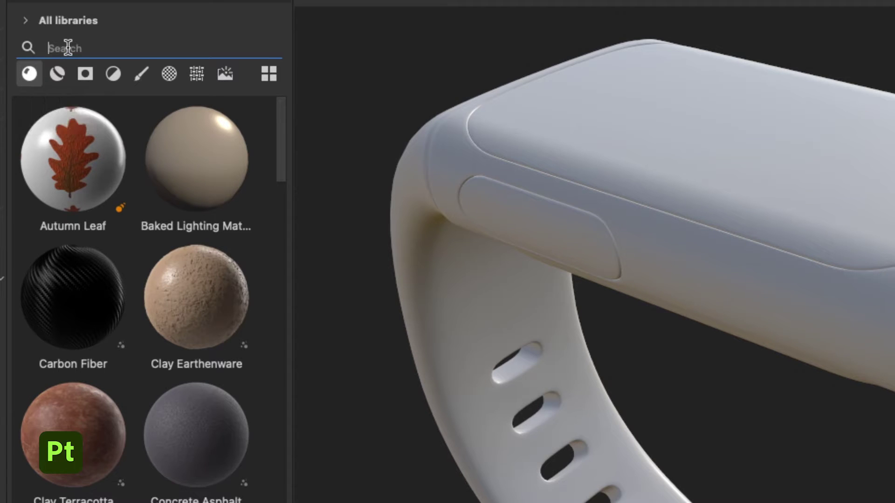
- Search the base materials for "metal", and run the same search in Creative Cloud's Substance 3D assets
type("metal")
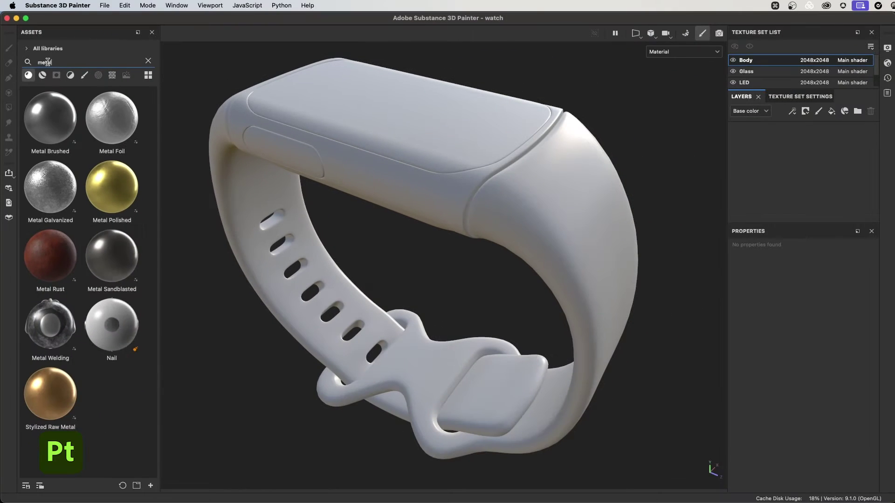
mouse_move(204, 457)
left_click(826, 6)
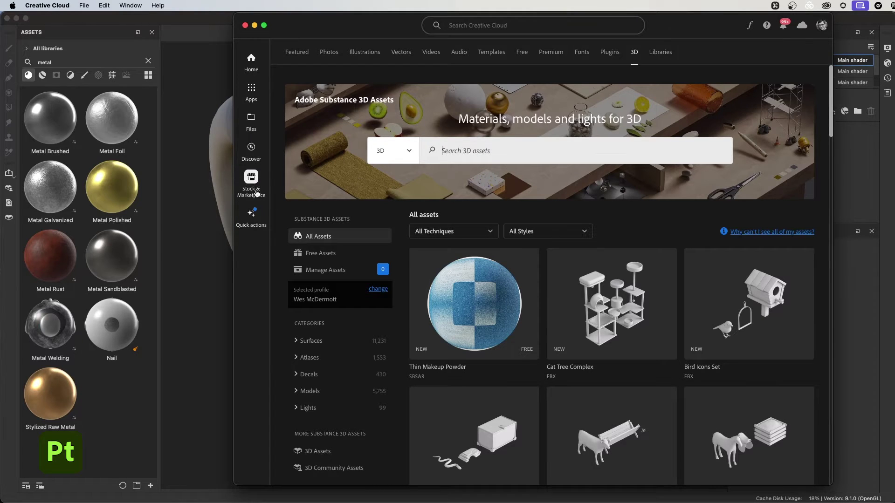
left_click(470, 150)
type("metal")
key("Return")
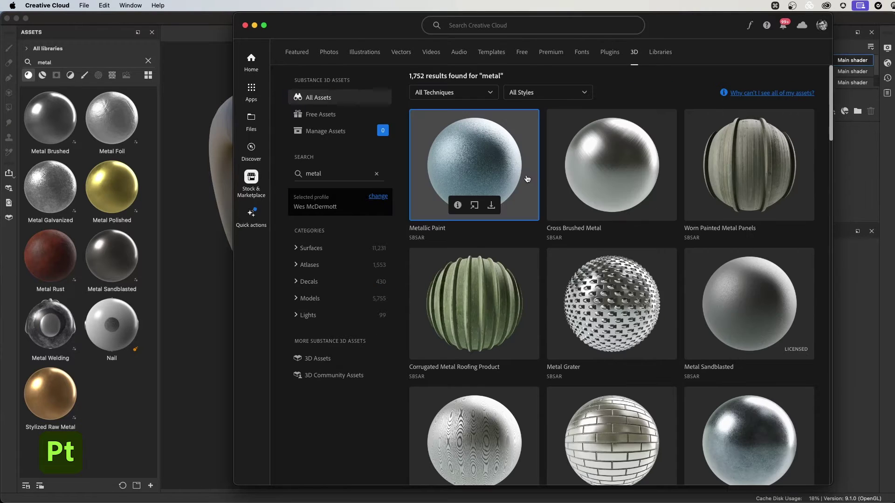
- Send the Metal Galvanized material to Substance 3D Painter and minimize Creative Cloud
scroll(608, 229, "down", 2)
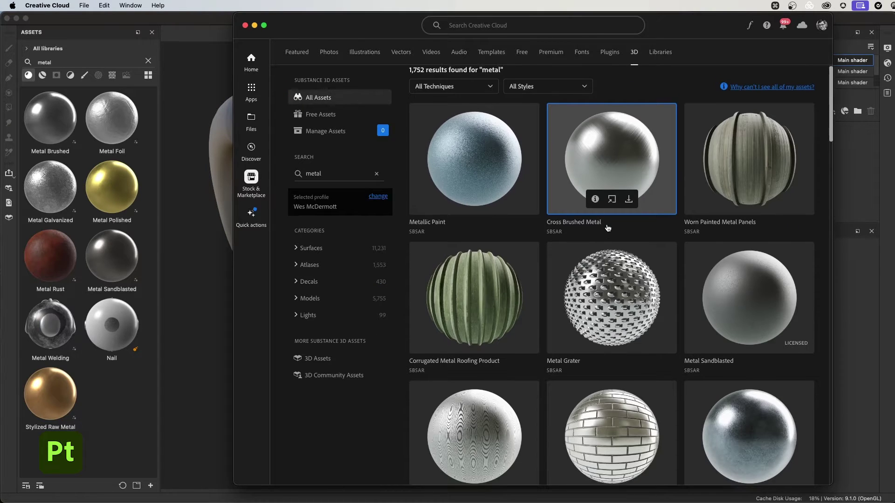
scroll(608, 229, "down", 5)
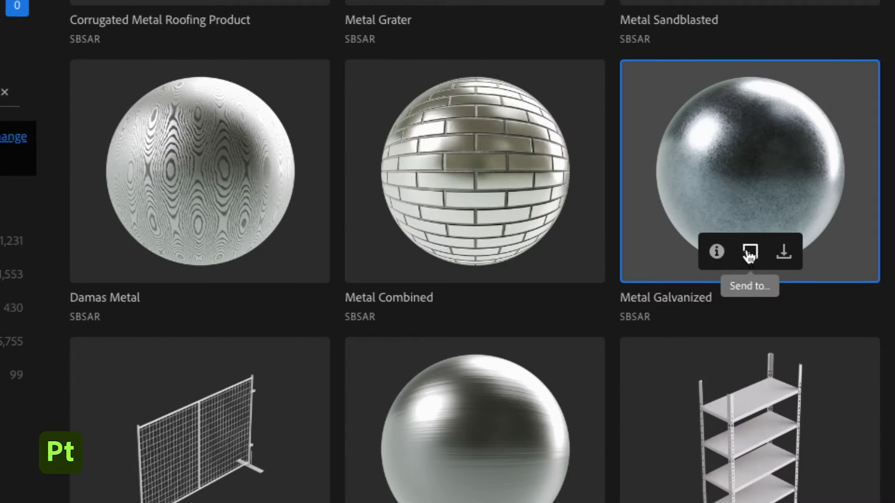
left_click(750, 255)
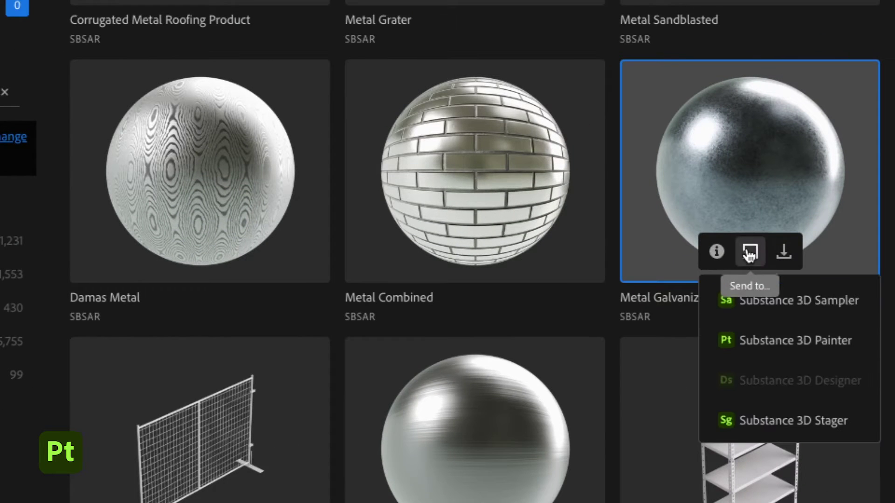
left_click(776, 343)
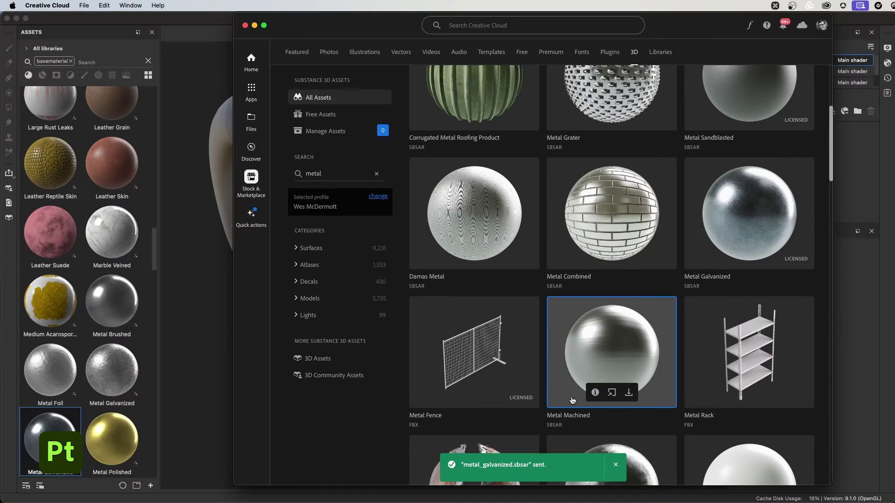
left_click(255, 25)
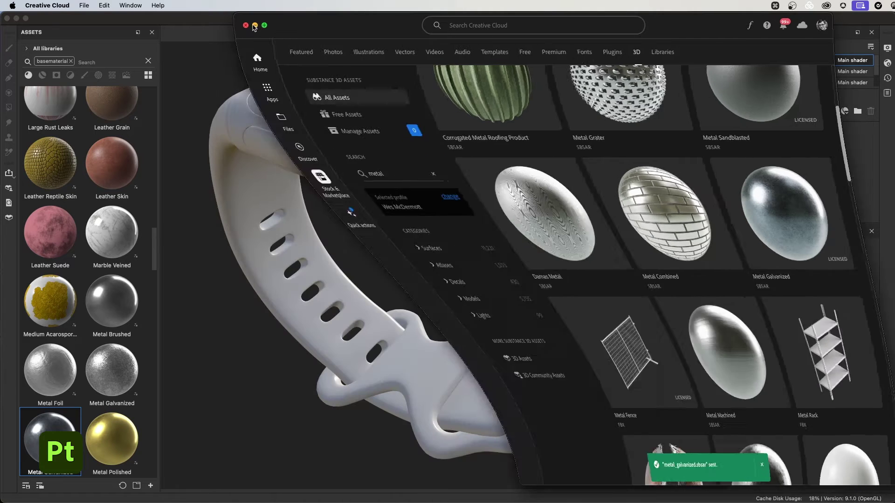
- Replace the asset library's search filter with "metal" and limit the assets to base materials
left_click(60, 424)
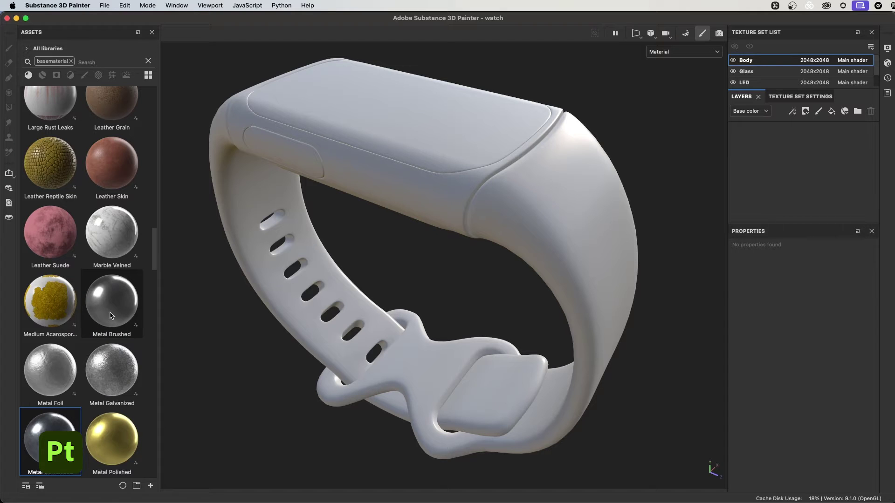
scroll(111, 316, "up", 5)
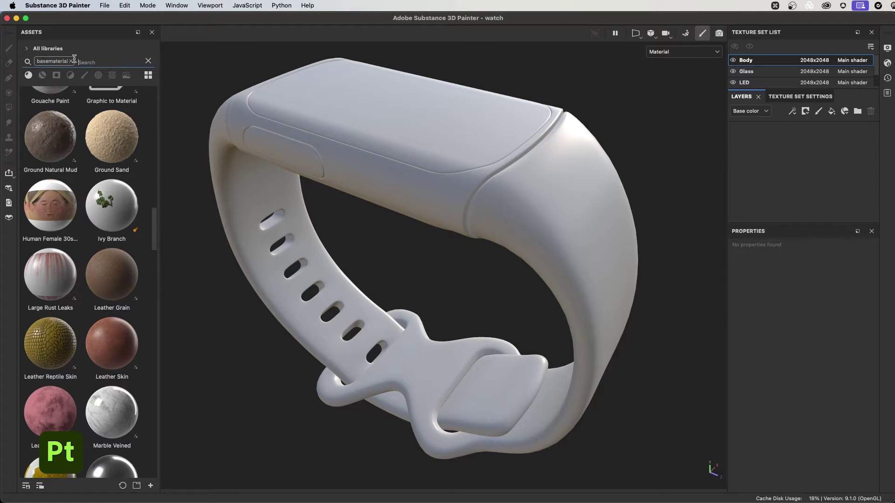
left_click(72, 61)
type("metal")
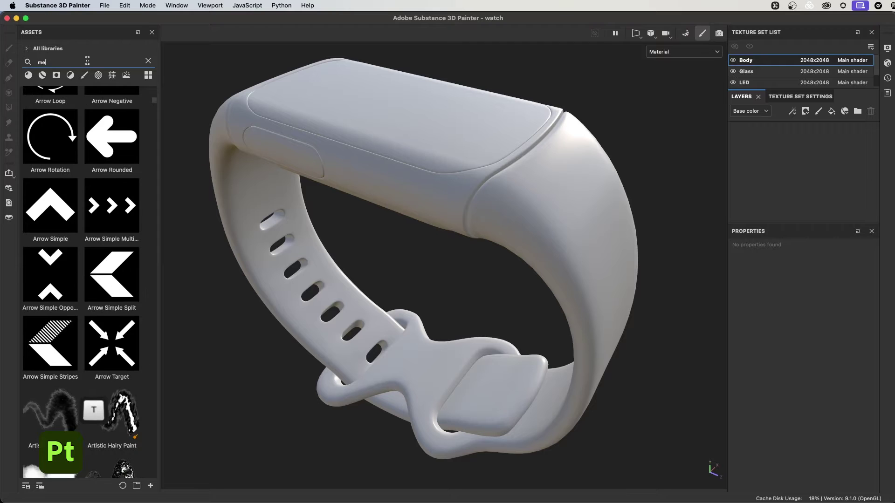
left_click(28, 75)
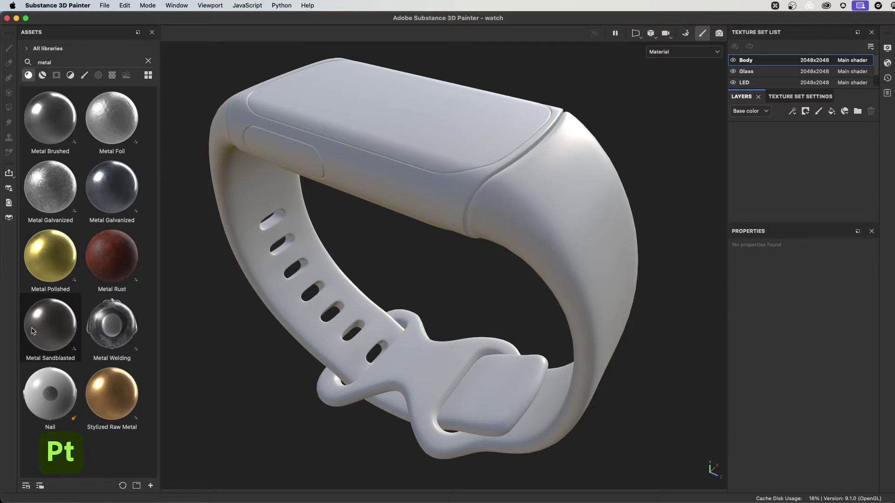
- Apply the Metal Sandblasted material to the watch body and orbit the model to inspect its surface
mouse_move(33, 331)
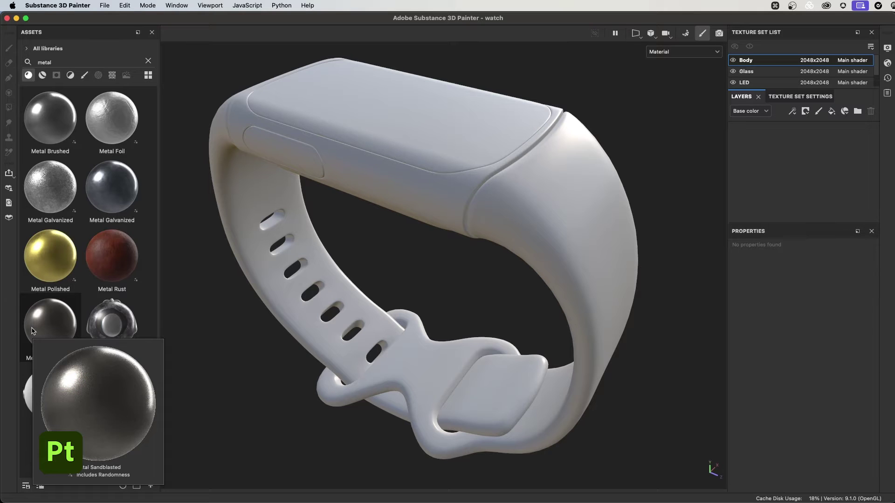
left_click(42, 321)
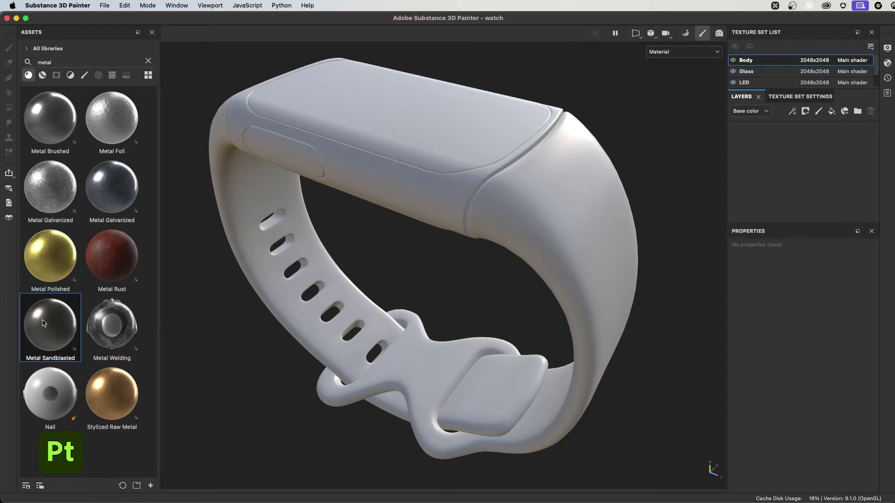
left_click_drag(42, 323, 462, 226)
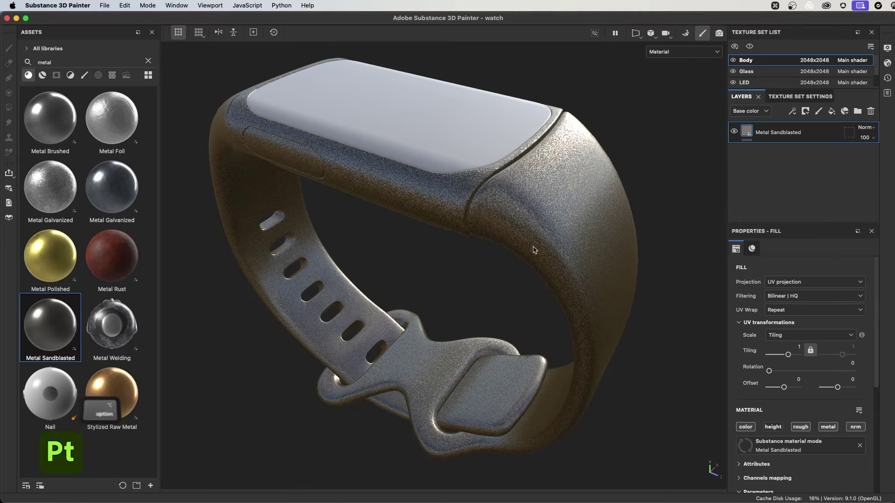
right_click_drag(534, 250, 530, 225, "alt")
left_click_drag(530, 225, 541, 240, "alt")
middle_click_drag(576, 227, 558, 243, "alt")
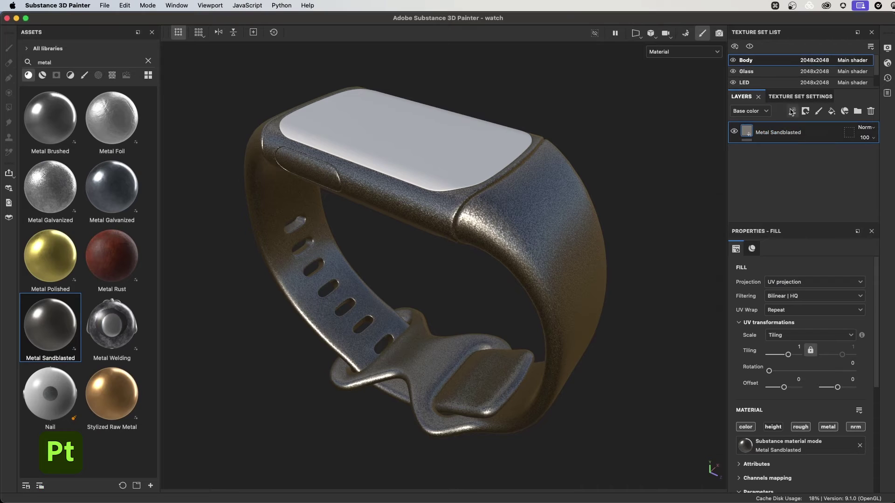
- Set the UV tiling of the Metal Sandblasted fill layer to 6
left_click(736, 253)
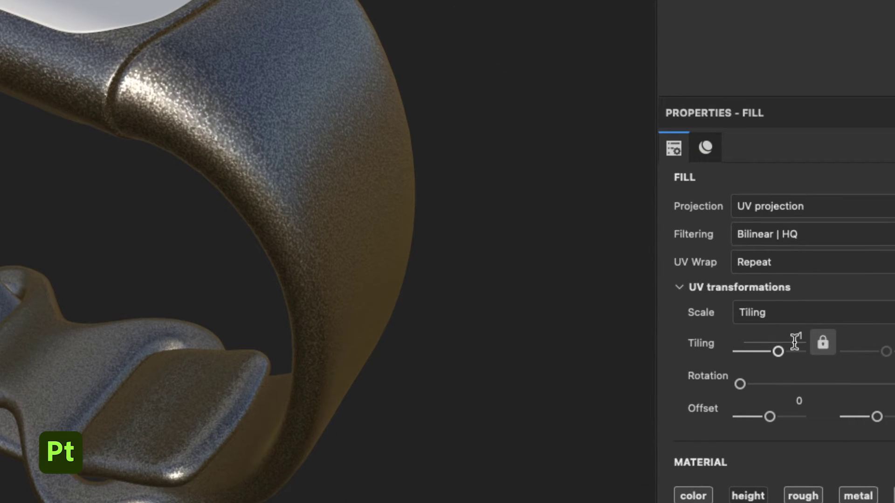
left_click_drag(793, 338, 818, 339)
type("6")
key("Return")
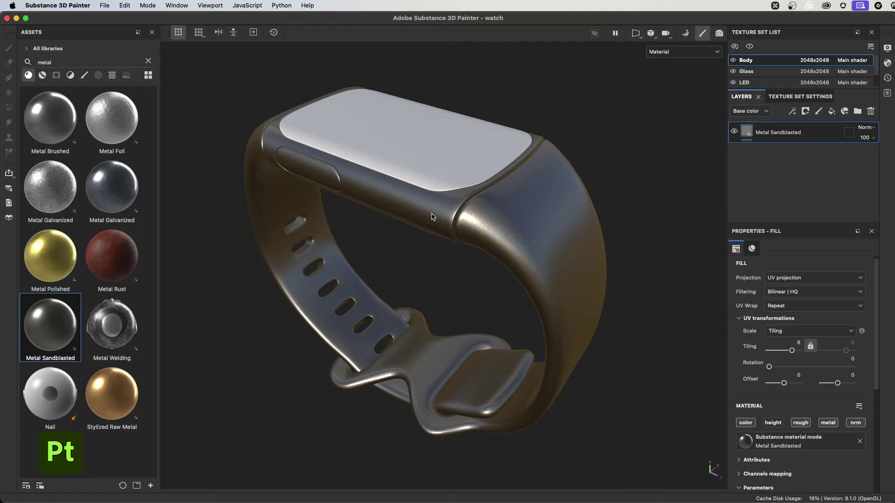
scroll(736, 364, "down", 5)
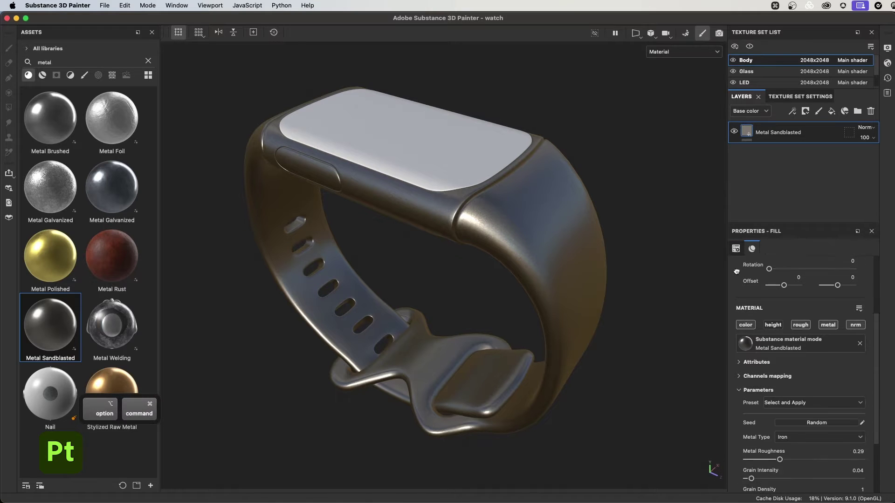
- Set the Metal Sandblasted fill's metal type to Aluminium and its metal roughness to 0.47
scroll(736, 377, "down", 3)
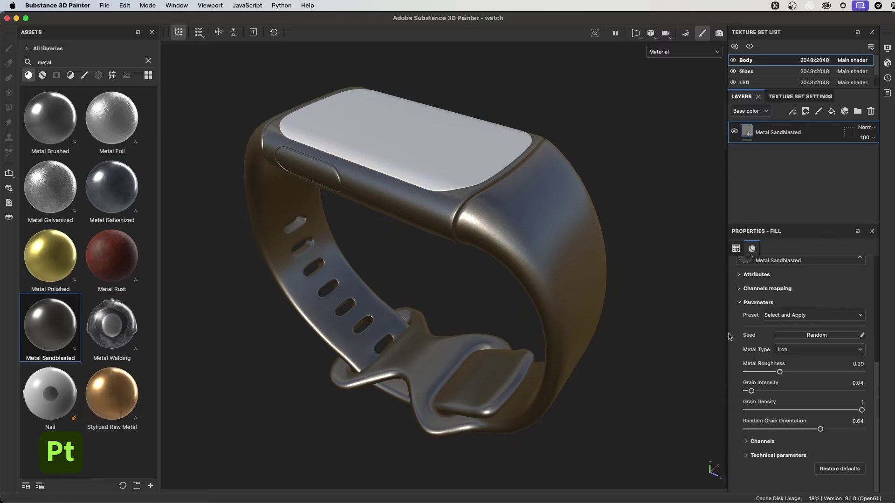
left_click(817, 351)
left_click(793, 372)
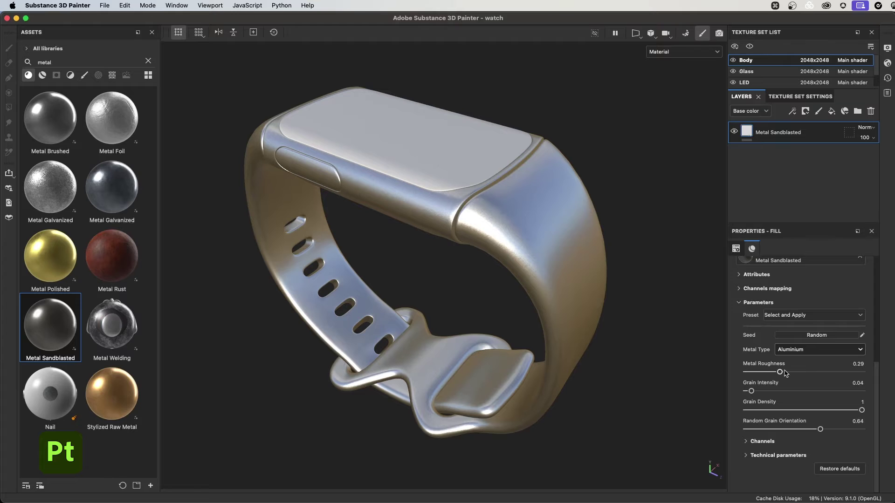
left_click_drag(780, 373, 801, 373)
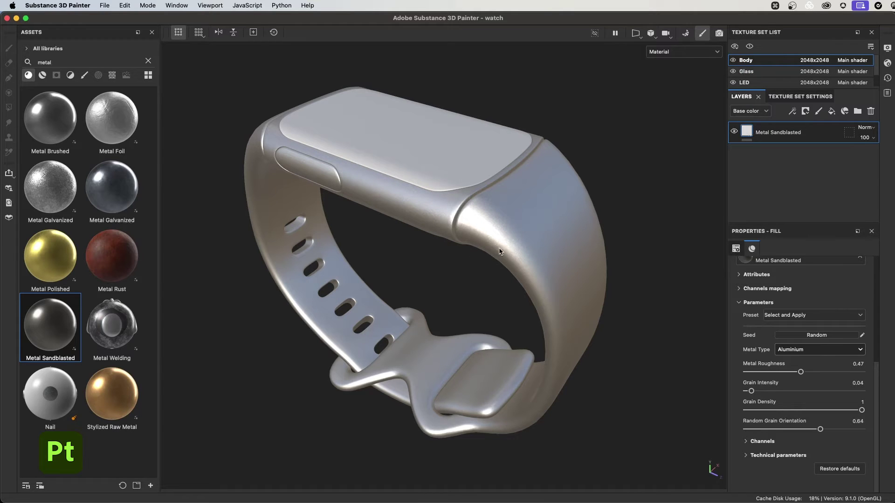
- Add a black mask to the Metal Sandblasted layer
left_click_drag(426, 238, 439, 222, "alt")
middle_click_drag(439, 222, 488, 206, "alt")
right_click_drag(488, 206, 476, 208, "alt")
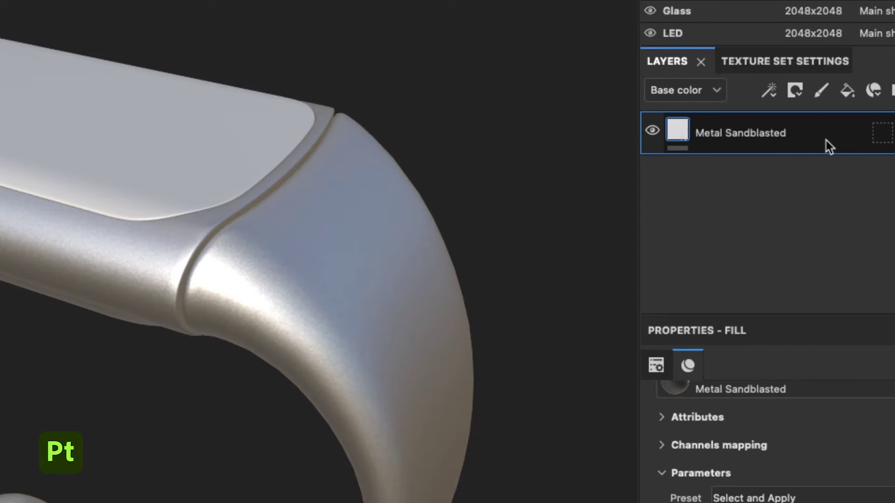
left_click(795, 89)
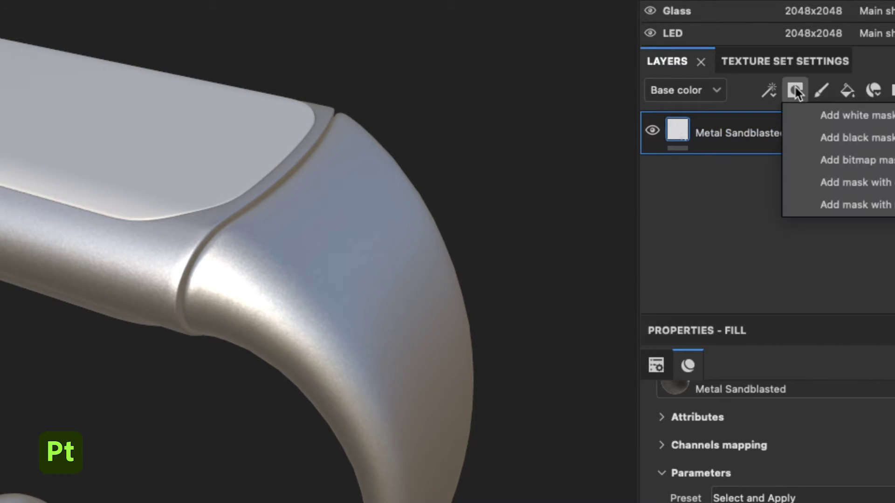
left_click(853, 138)
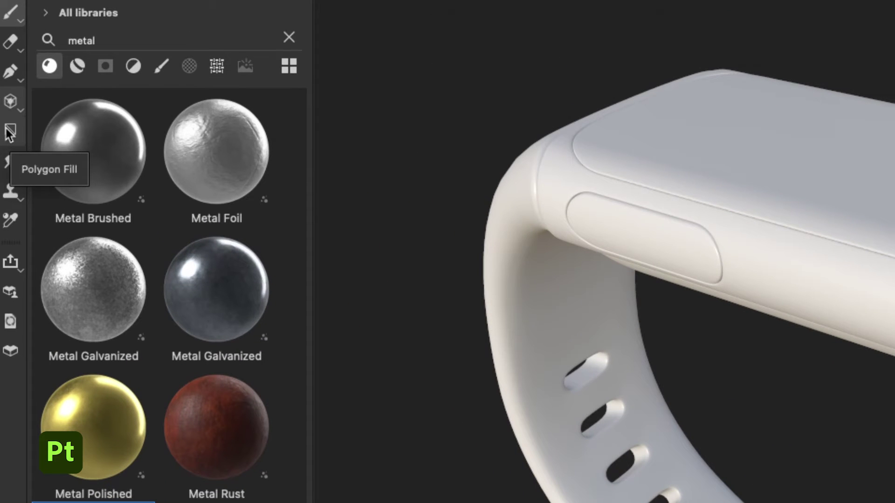
- Use Polygon Fill in Mesh fill mode to reveal the metal on the watch casing and its single side button
left_click(10, 135)
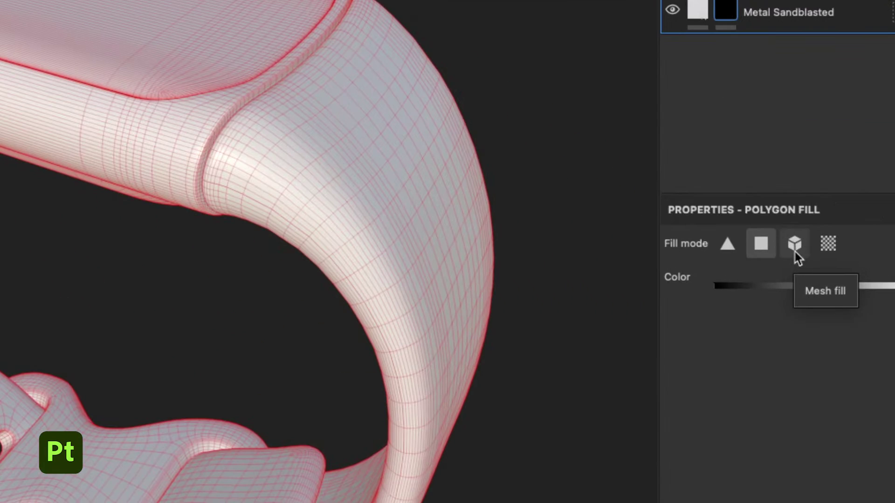
left_click(796, 252)
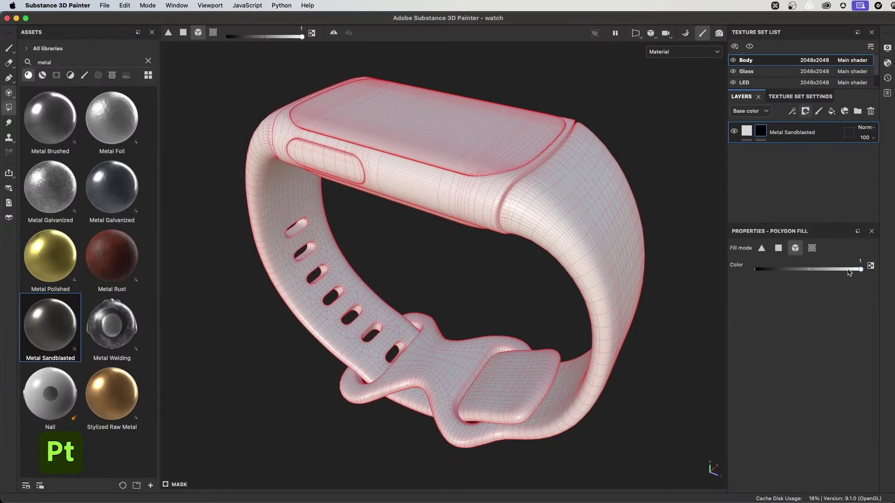
left_click(410, 186)
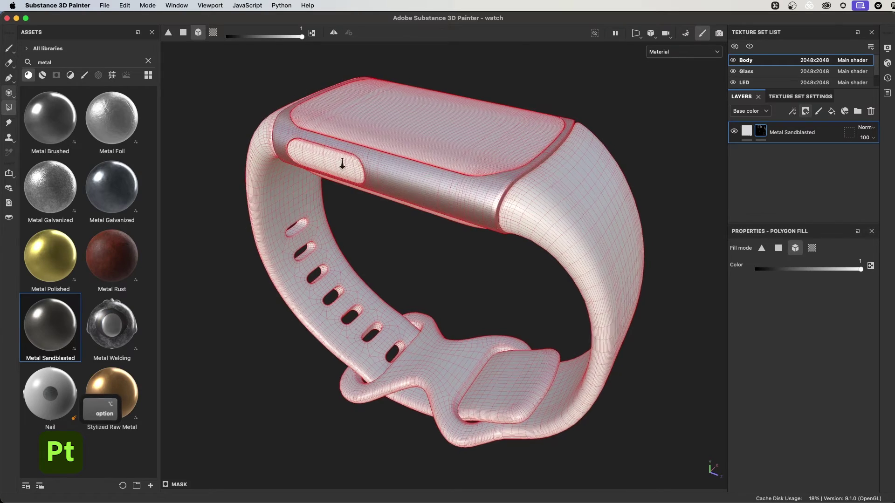
right_click_drag(342, 162, 477, 193, "alt")
left_click_drag(477, 193, 445, 185, "alt")
left_click(399, 185)
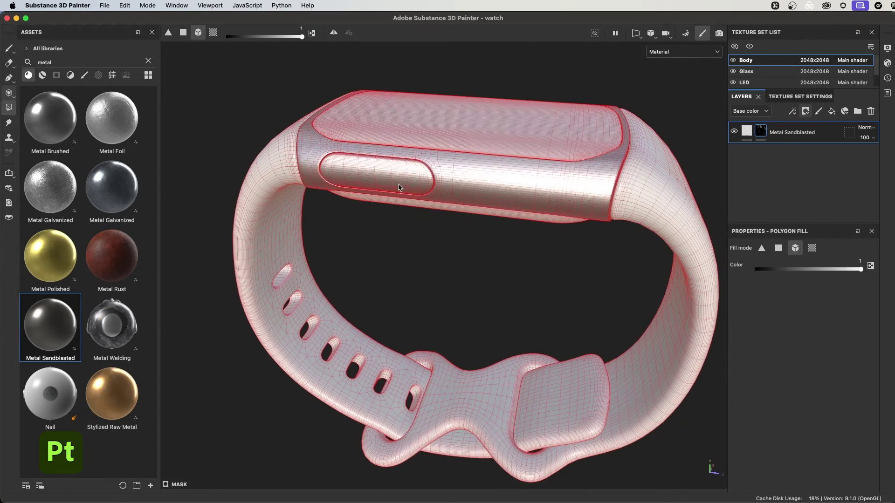
- Mesh-fill the two rounded buttons on the casing's opposite side in the Metal Sandblasted mask
right_click_drag(506, 217, 484, 202, "alt")
mouse_move(536, 205)
left_mouse_down("alt")
mouse_move(503, 206)
mouse_move(485, 243)
left_mouse_up("alt")
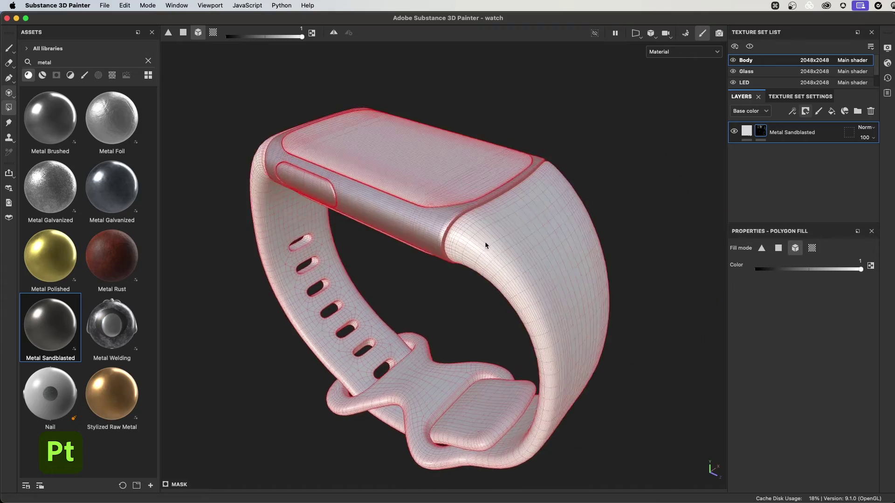
left_click_drag(554, 232, 394, 234, "alt")
mouse_move(601, 242)
left_mouse_down("alt")
mouse_move(512, 255)
mouse_move(482, 232)
left_mouse_up("alt")
middle_click_drag(559, 245, 424, 210, "alt")
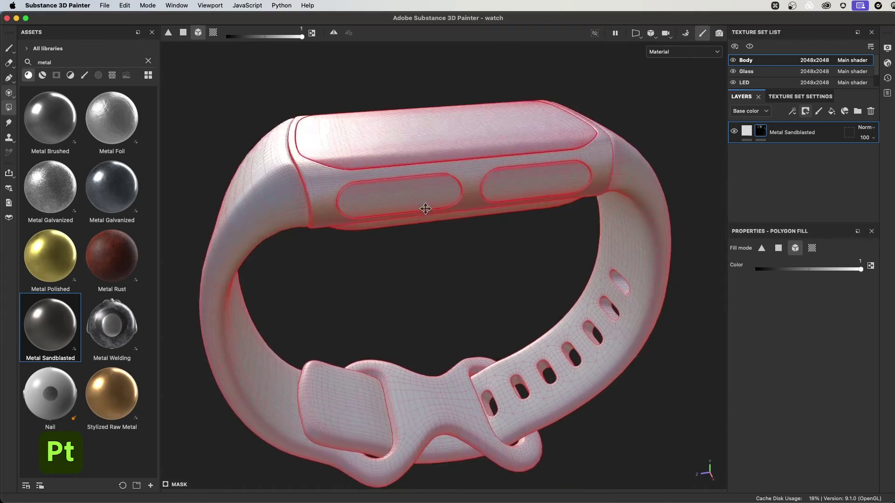
right_click_drag(424, 209, 504, 216, "alt")
right_click_drag(384, 191, 431, 194, "shift")
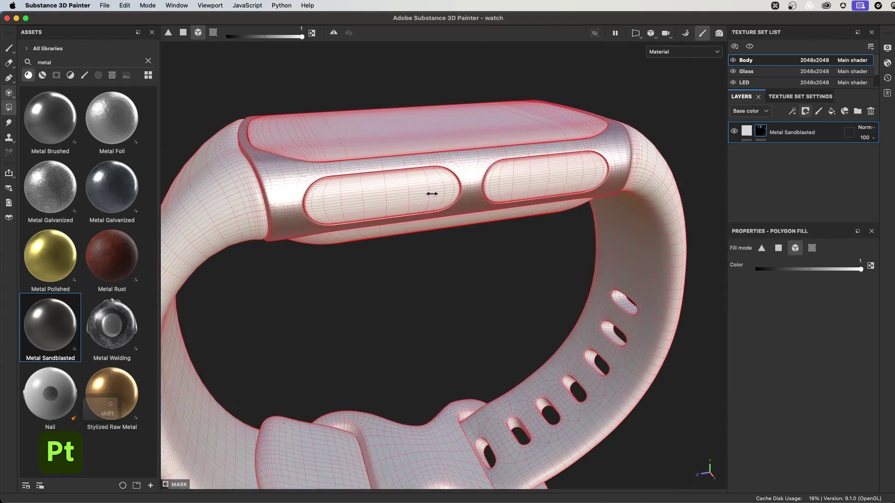
left_click(415, 200)
left_click(519, 188)
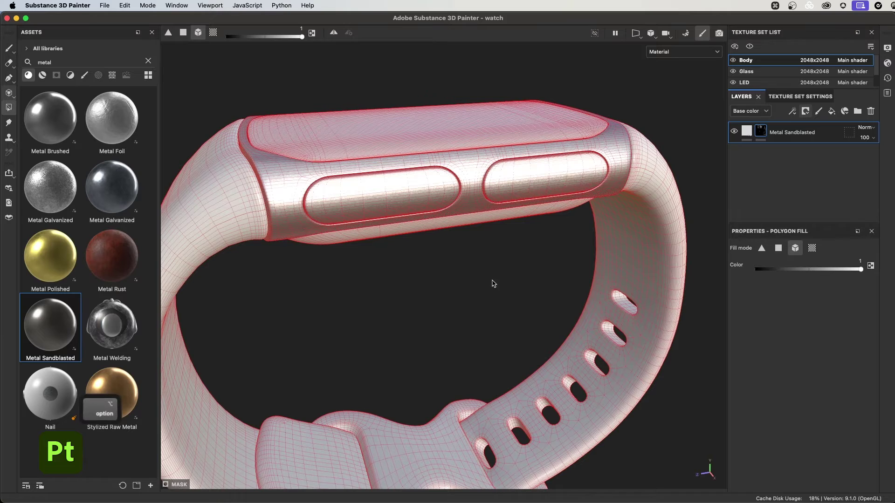
- Set the environment alignment to Camera so the watch's underside is lit relative to the view
left_click_drag(486, 313, 487, 155, "alt")
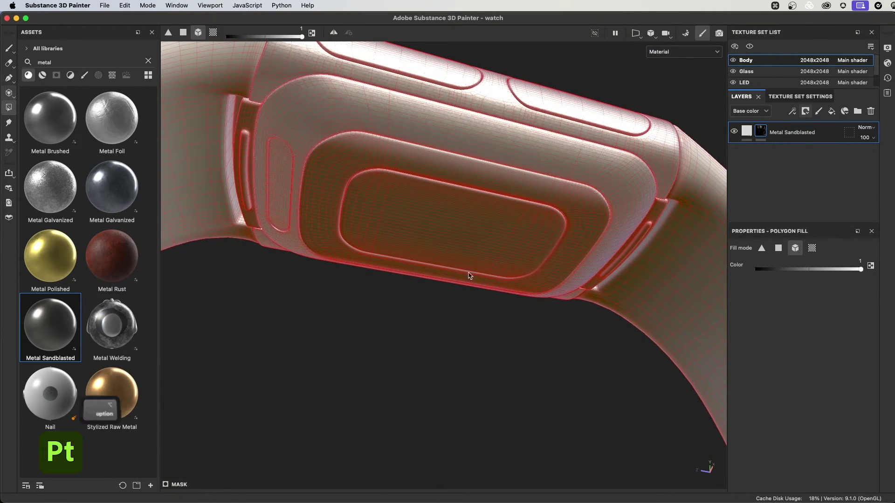
left_click_drag(470, 276, 535, 186, "alt")
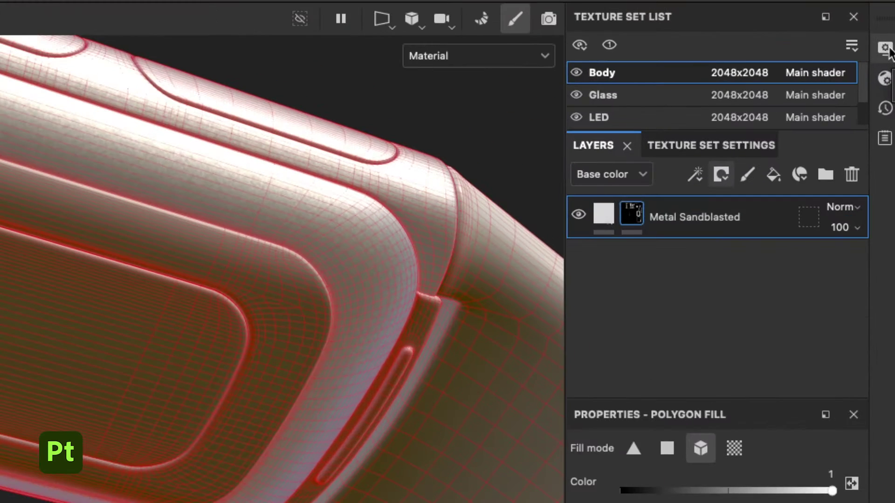
left_click(889, 49)
scroll(876, 133, "down", 3)
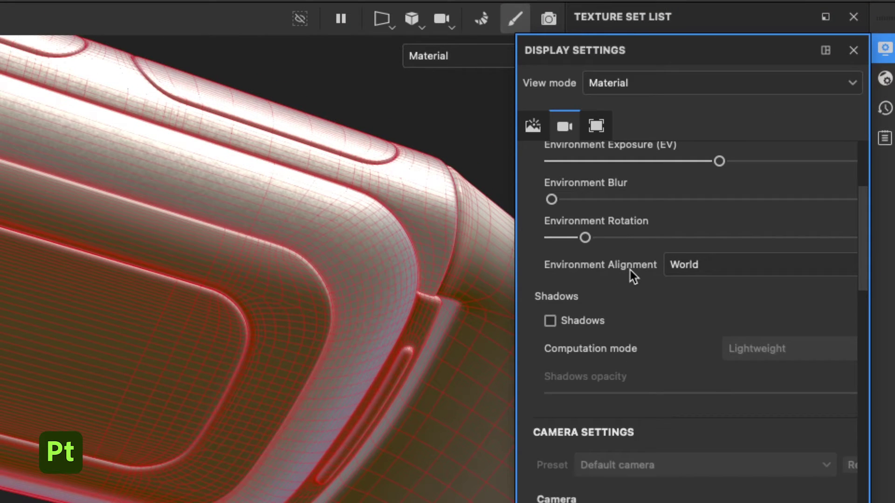
left_click(708, 266)
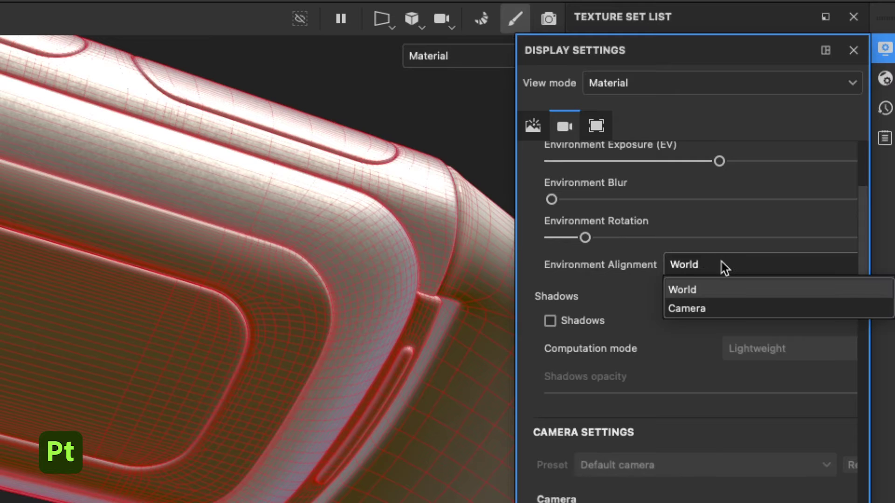
left_click(692, 309)
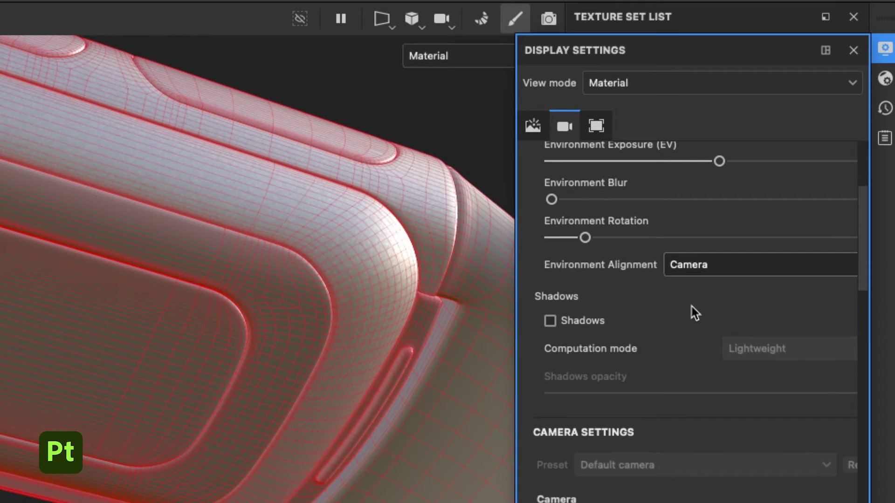
left_click(855, 49)
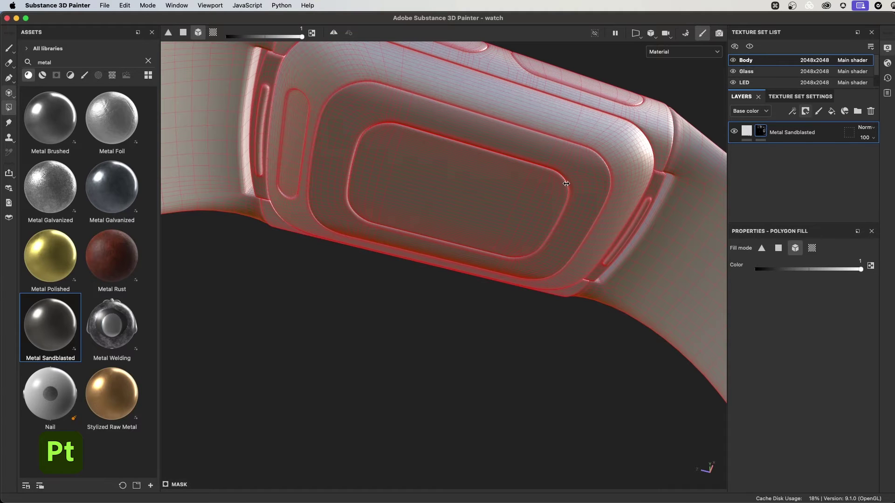
- Mesh-fill the plate around the central sensor window on the watch's underside, and switch to the Paint tool
middle_click_drag(555, 147, 545, 213, "alt")
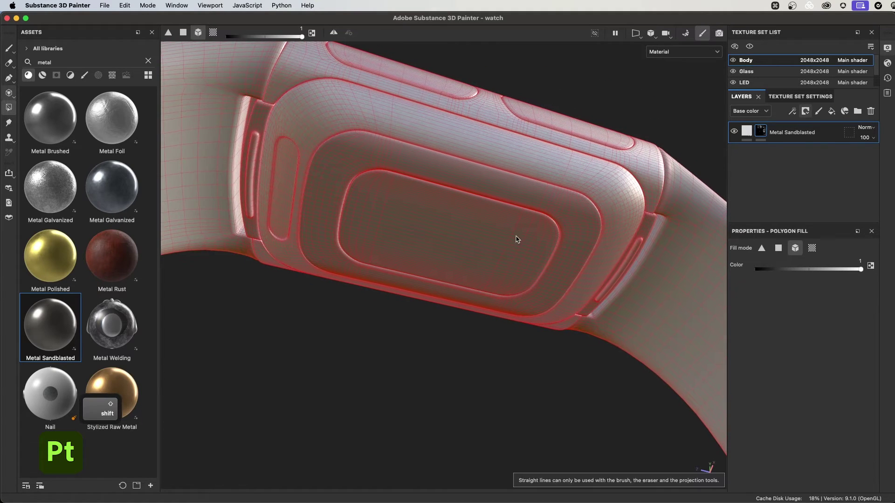
mouse_move(516, 240)
left_mouse_down("alt")
mouse_move(511, 212)
mouse_move(476, 234)
mouse_move(388, 248)
mouse_move(551, 247)
mouse_move(392, 244)
mouse_move(515, 248)
left_mouse_up("alt")
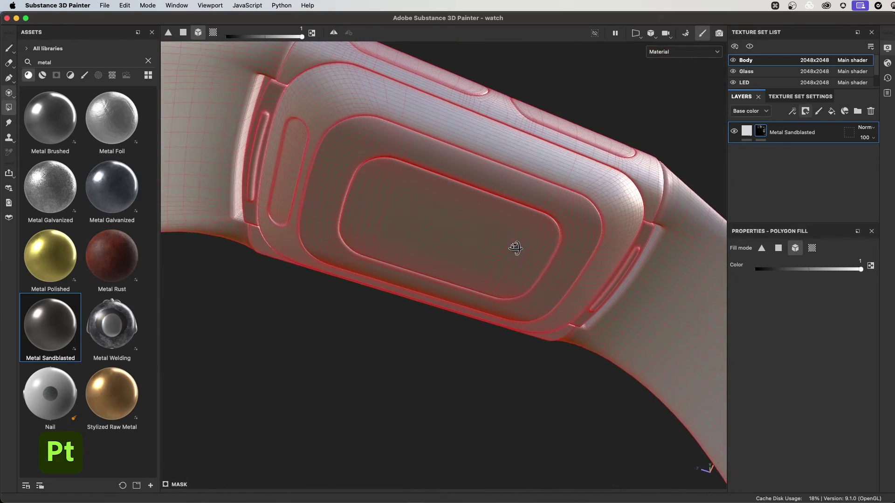
left_click(502, 187)
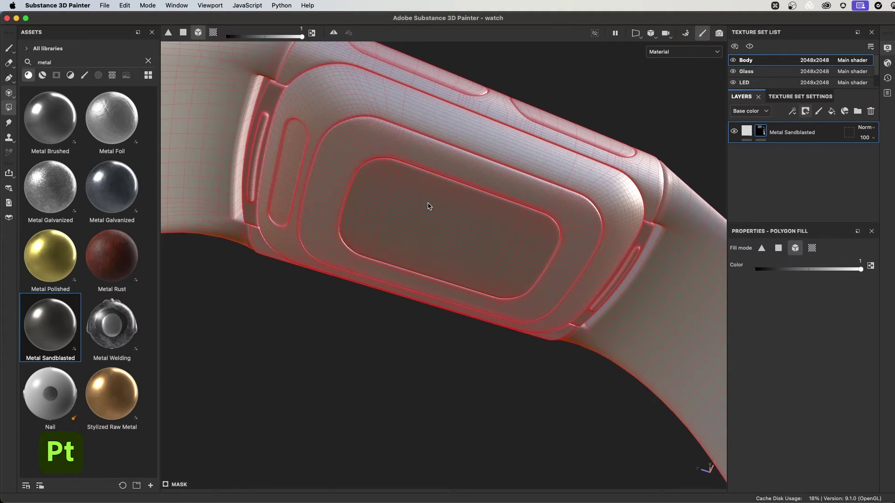
mouse_move(418, 193)
left_mouse_down("alt")
mouse_move(407, 150)
mouse_move(375, 196)
mouse_move(688, 315)
mouse_move(574, 297)
mouse_move(475, 214)
left_mouse_up("alt")
left_click(8, 48)
right_click_drag(531, 280, 487, 283, "shift")
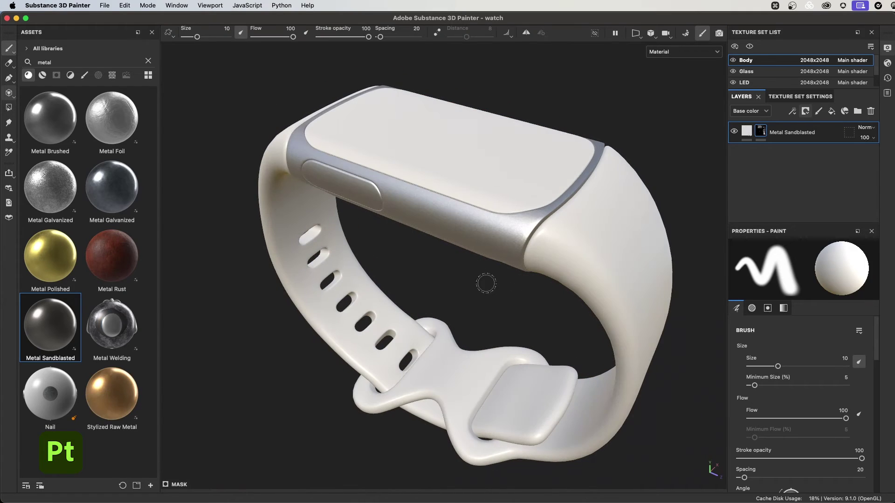
left_click_drag(488, 283, 492, 286, "alt")
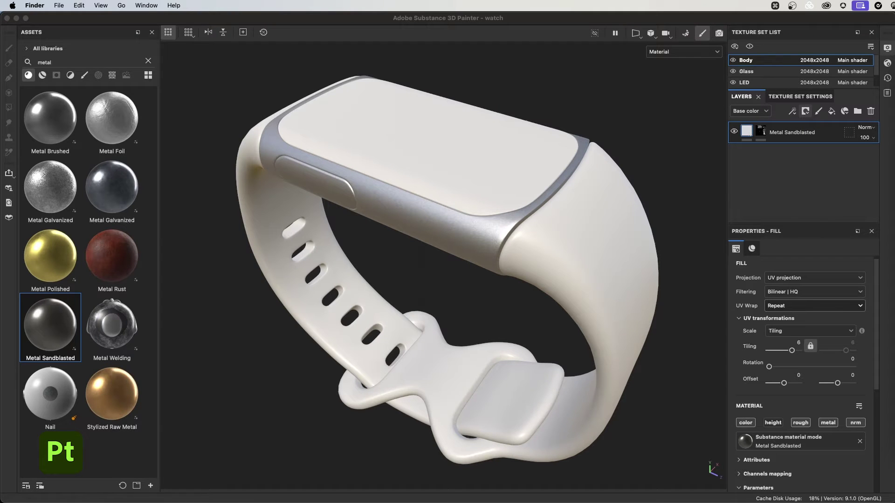
- Import patterns_02-02.png as a layer above Metal Sandblasted, assigning it to the Base color channel
mouse_move(894, 139)
left_mouse_down()
mouse_move(810, 151)
mouse_move(790, 165)
mouse_move(790, 135)
mouse_move(766, 124)
left_mouse_up()
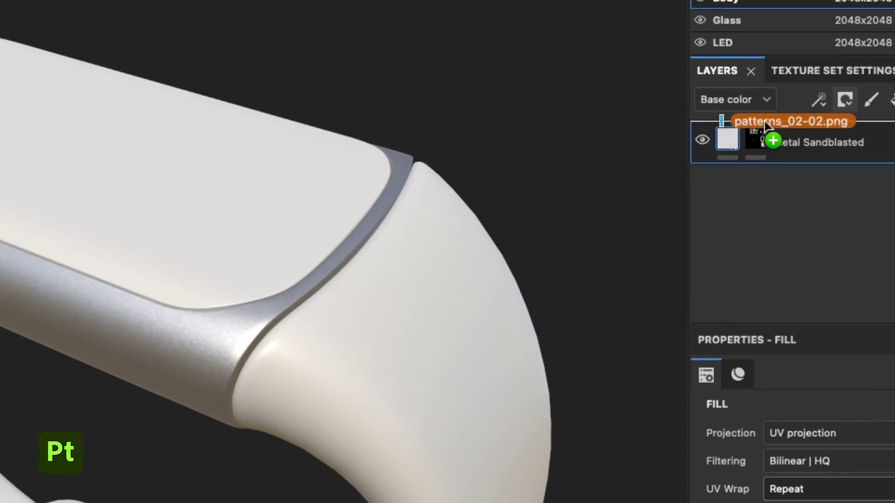
left_click_drag(766, 124, 775, 126)
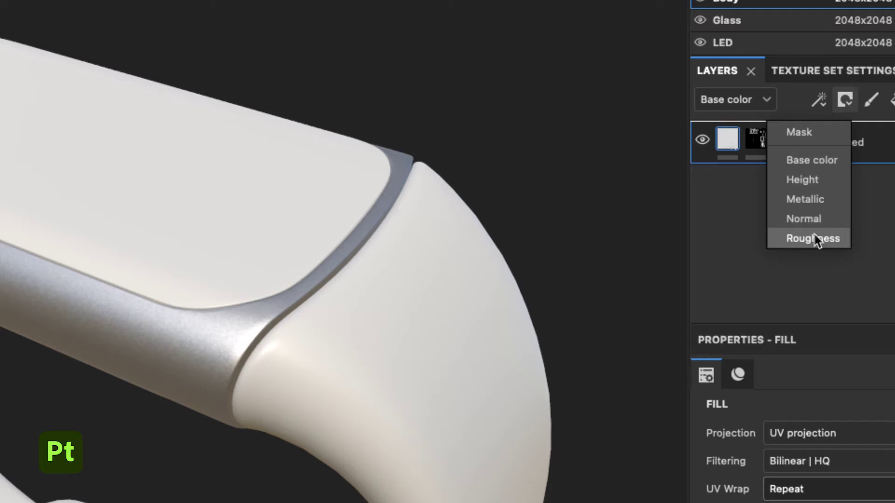
left_click(824, 160)
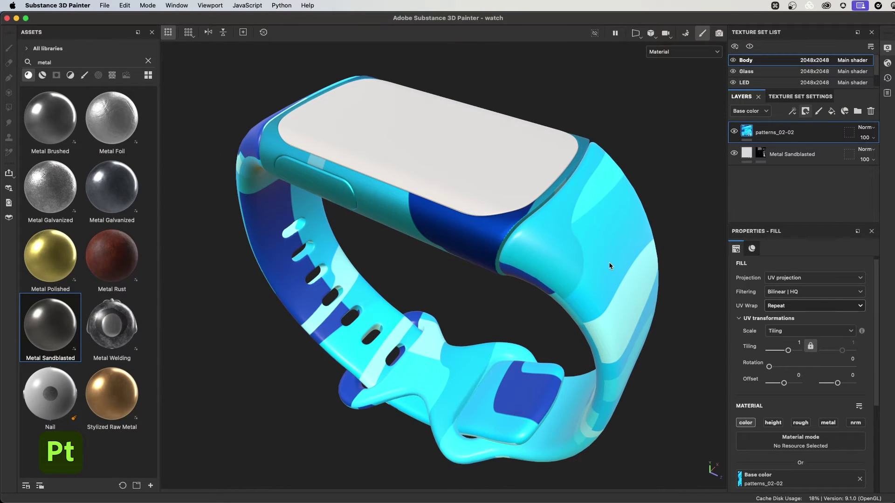
- Switch the viewport to the 3D/2D split layout and frame the watch and its full UV layout
left_click_drag(545, 301, 491, 259, "alt")
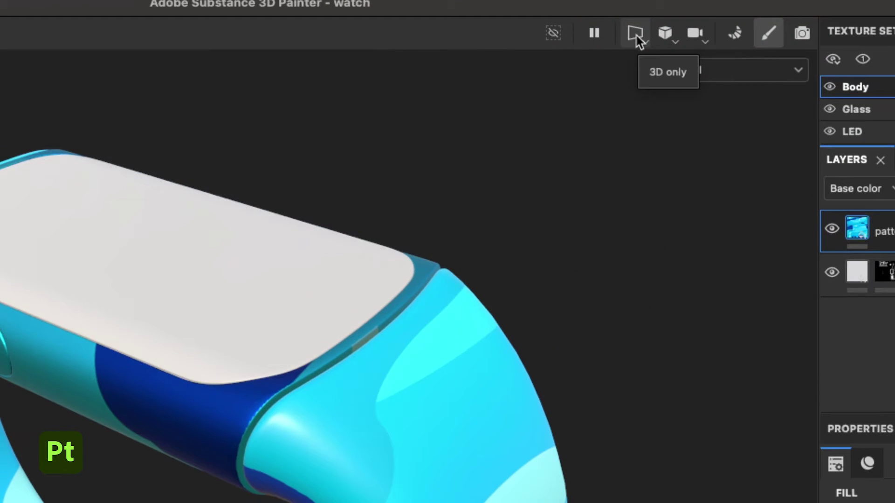
left_click(638, 34)
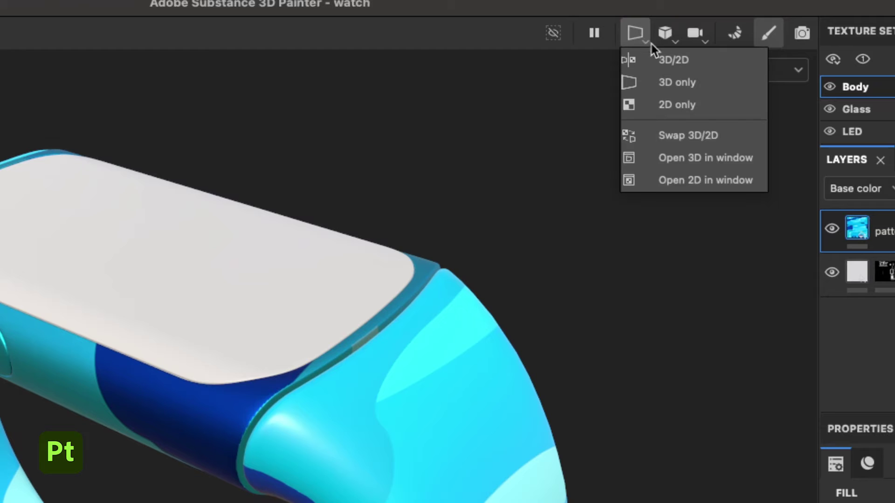
left_click(699, 60)
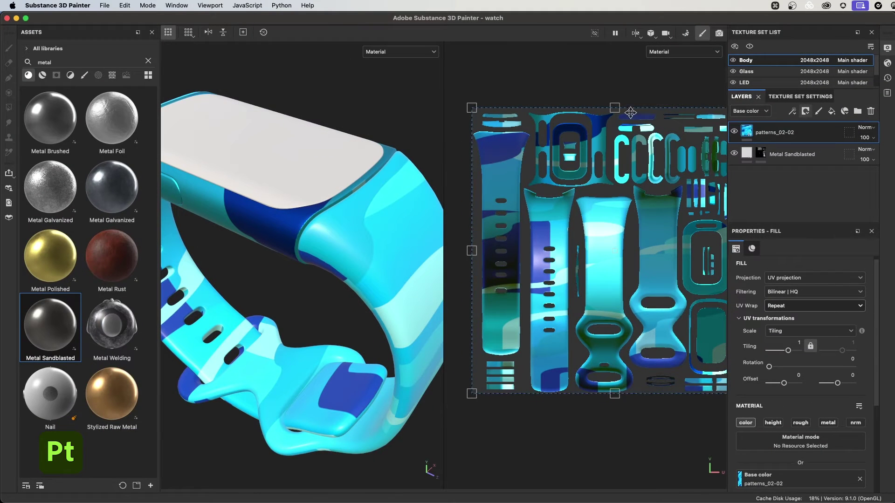
right_click_drag(361, 229, 242, 190, "alt")
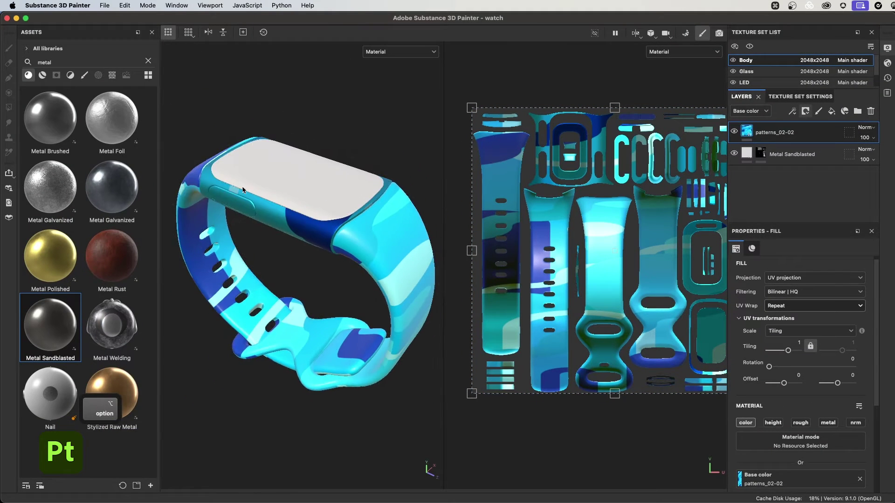
middle_click_drag(645, 230, 620, 230, "alt")
right_click_drag(620, 230, 629, 234, "alt")
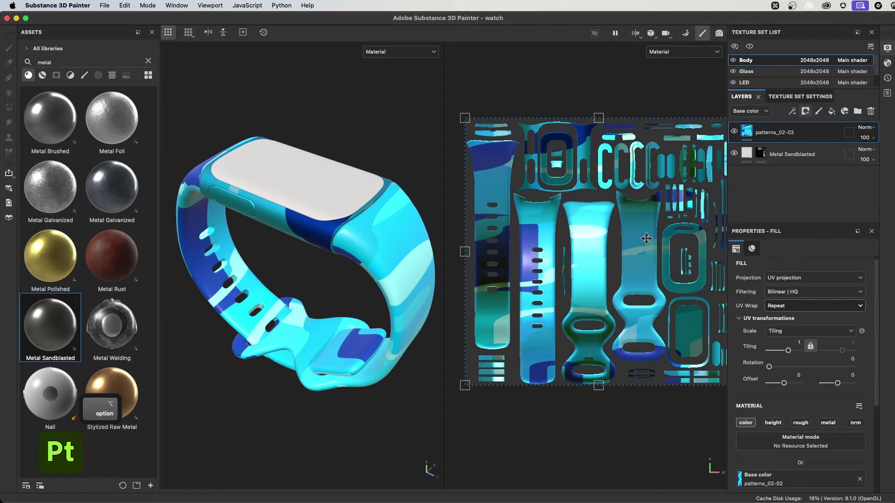
middle_click_drag(646, 238, 633, 238, "alt")
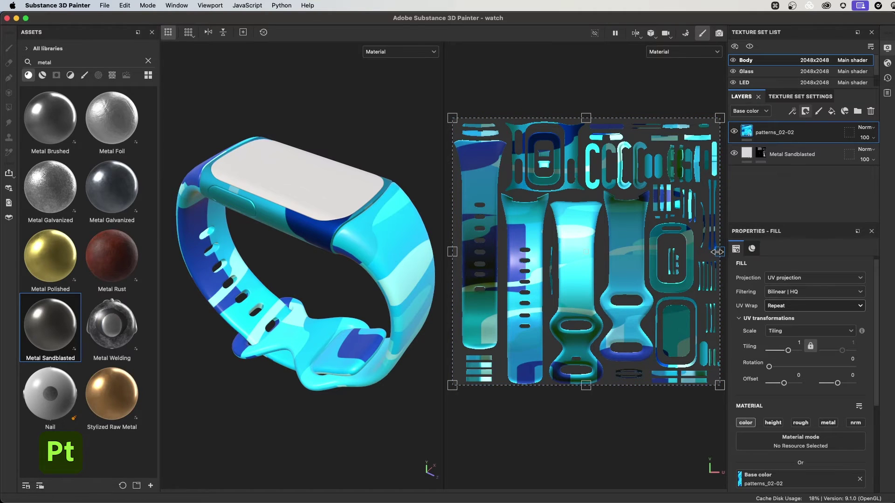
- Narrow the patterns_02-02 fill horizontally on the UV layout to a tiling of about 2.75 and an offset of about -0.32
left_click_drag(717, 252, 548, 259)
left_click_drag(383, 265, 379, 267, "alt")
middle_click_drag(380, 267, 337, 267, "alt")
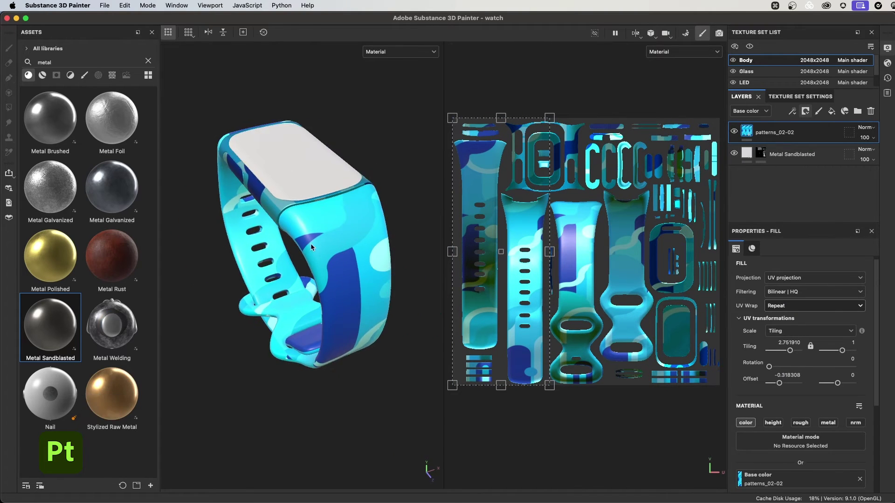
- Switch the viewport to the 3D only layout with the watch framed from above its screen
right_click_drag(337, 267, 378, 266, "alt")
middle_click_drag(378, 265, 345, 259, "alt")
scroll(494, 254, "up", 1)
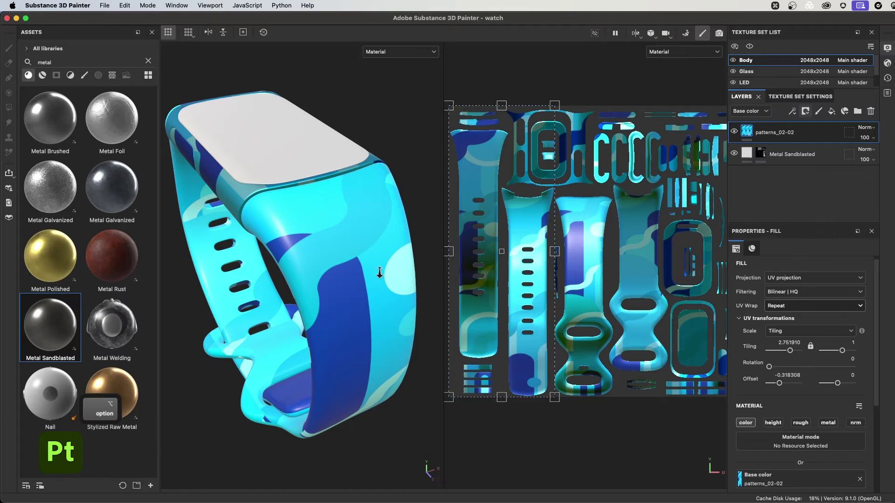
right_click_drag(379, 272, 349, 279, "alt")
left_click_drag(349, 280, 366, 255, "alt")
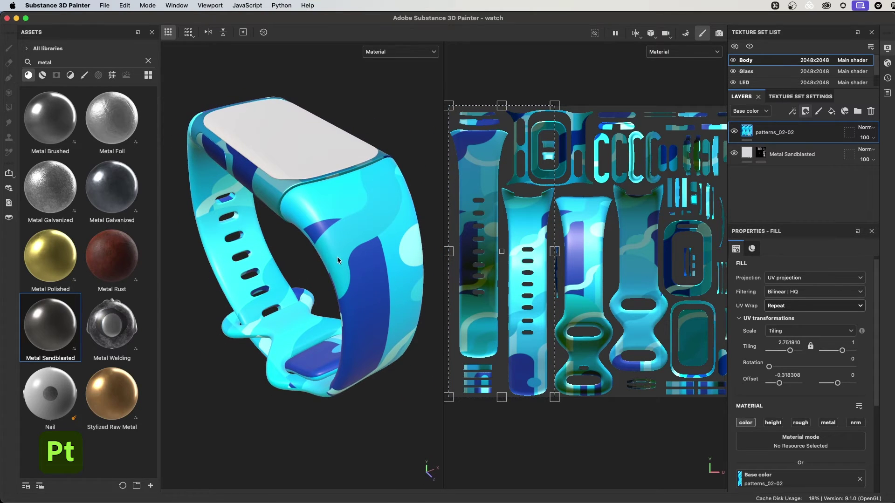
left_click(636, 33)
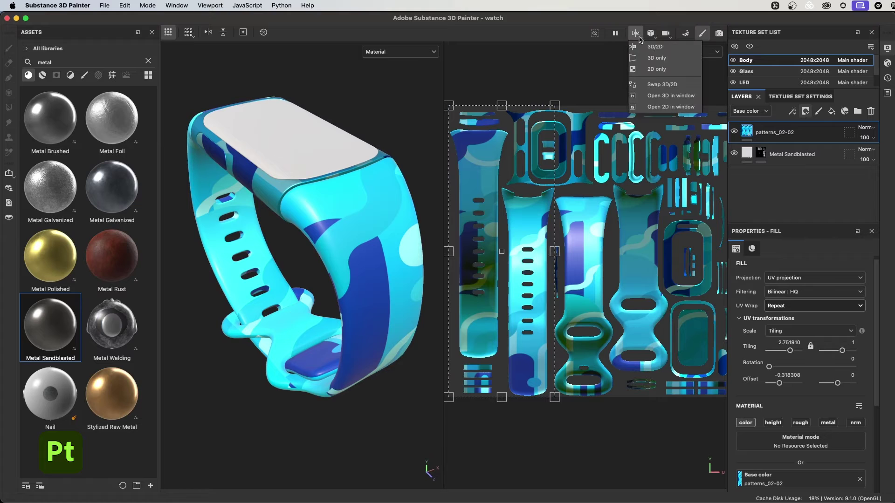
left_click(658, 58)
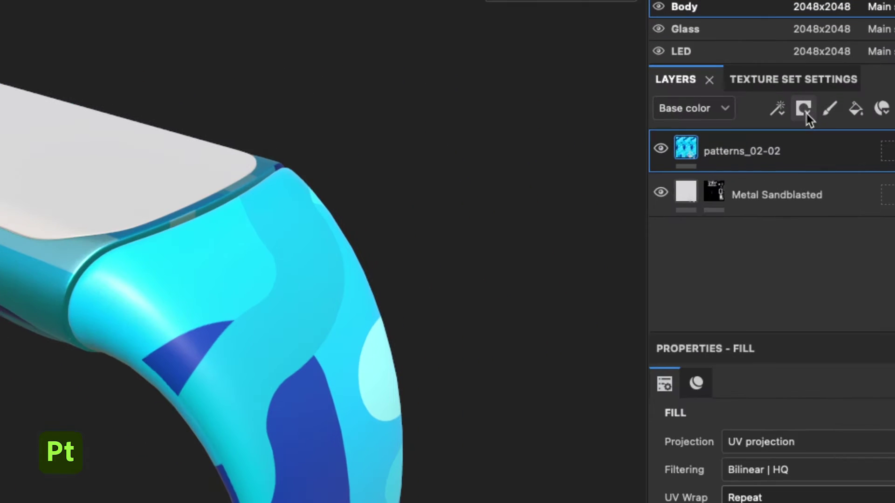
- Add a black mask to the patterns_02-02 layer and mesh-fill both strap halves with Polygon Fill
left_click(808, 115)
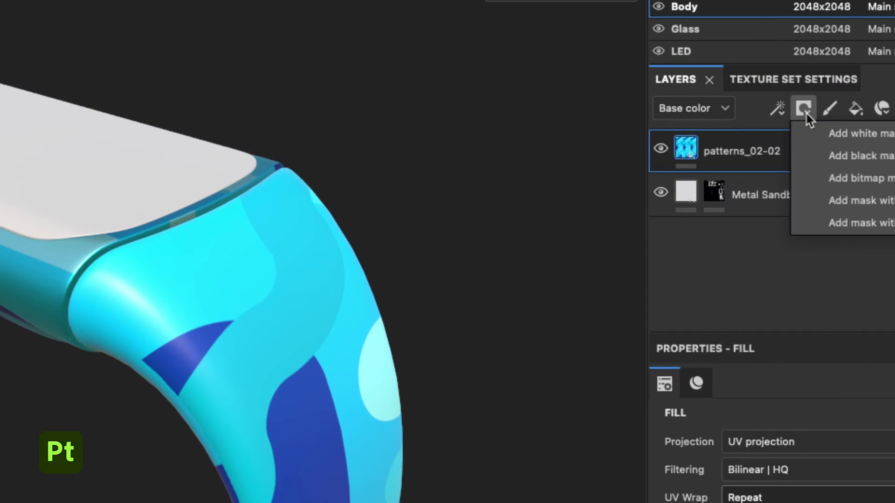
left_click(884, 157)
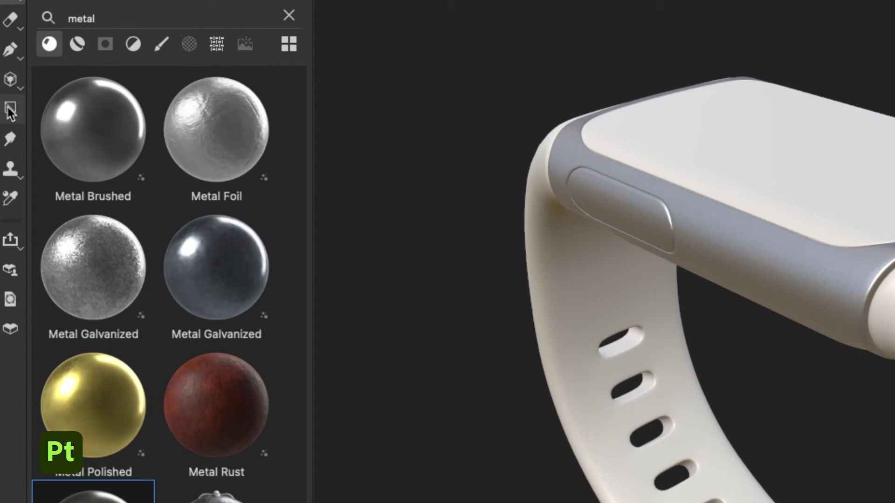
left_click(9, 110)
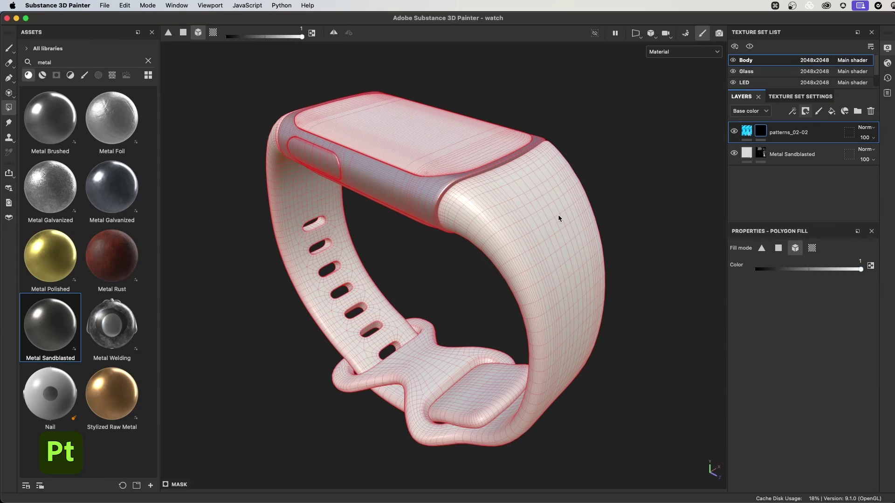
left_click(546, 218)
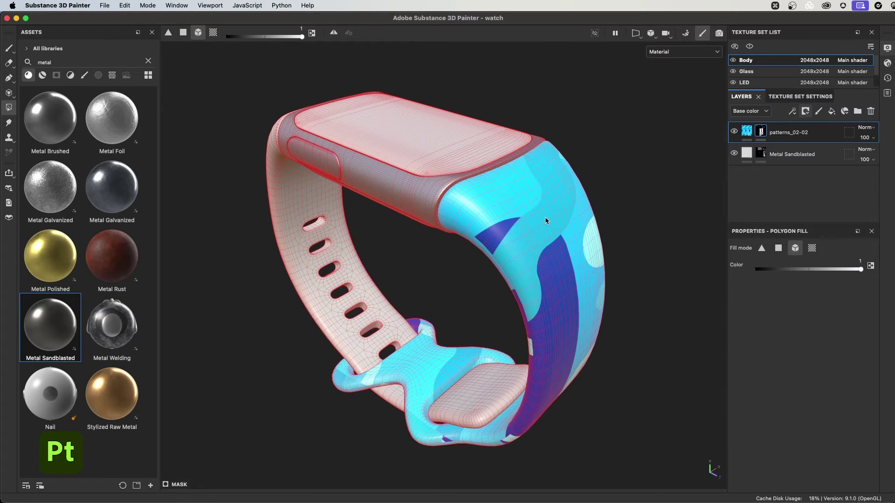
left_click(303, 205)
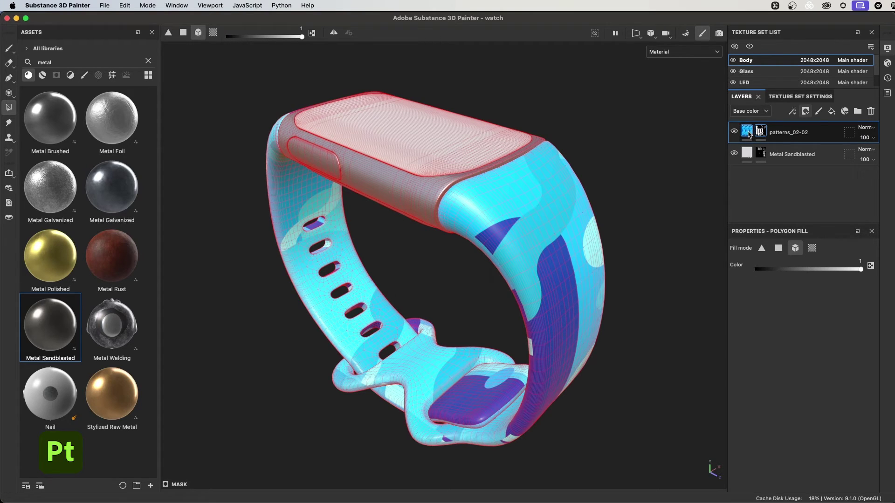
mouse_move(523, 264)
left_mouse_down("alt")
mouse_move(452, 254)
mouse_move(516, 248)
mouse_move(464, 255)
mouse_move(486, 263)
mouse_move(416, 266)
mouse_move(496, 275)
mouse_move(511, 298)
mouse_move(550, 276)
mouse_move(516, 267)
left_mouse_up("alt")
key("1")
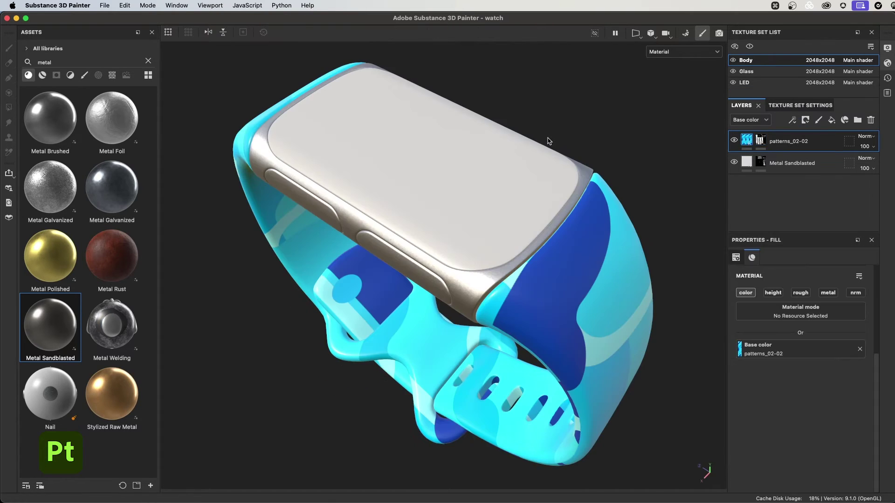
- Hide the Glass texture set to expose the screen beneath it
left_click(745, 72)
left_click(744, 83)
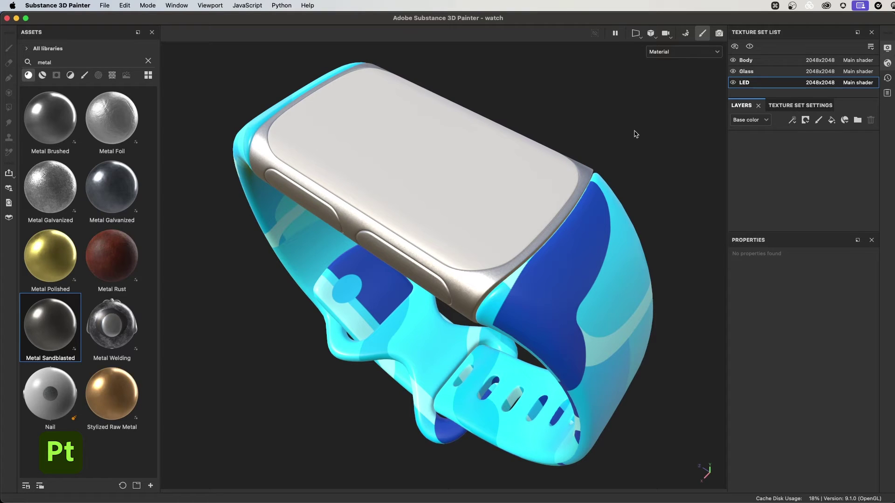
left_click(748, 73)
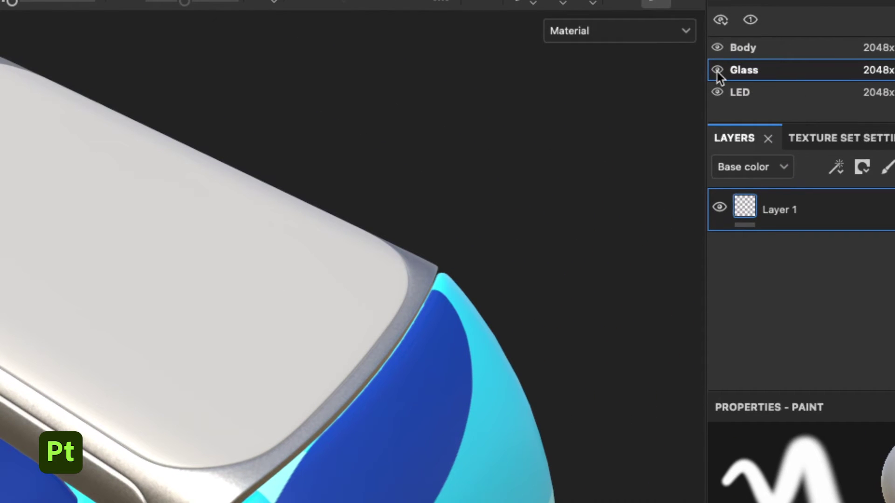
left_click(718, 70)
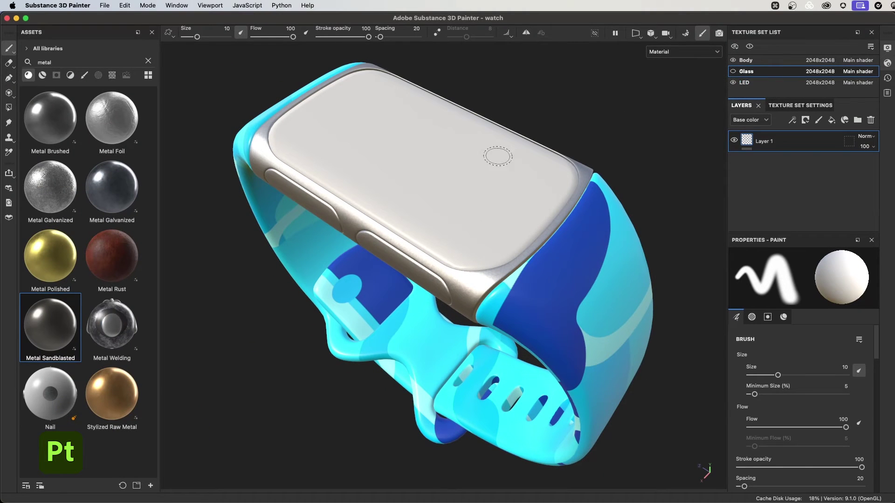
- Place the watchface_01-01 image on the LED texture set's screen as a Graphic to Material fill
left_click(746, 83)
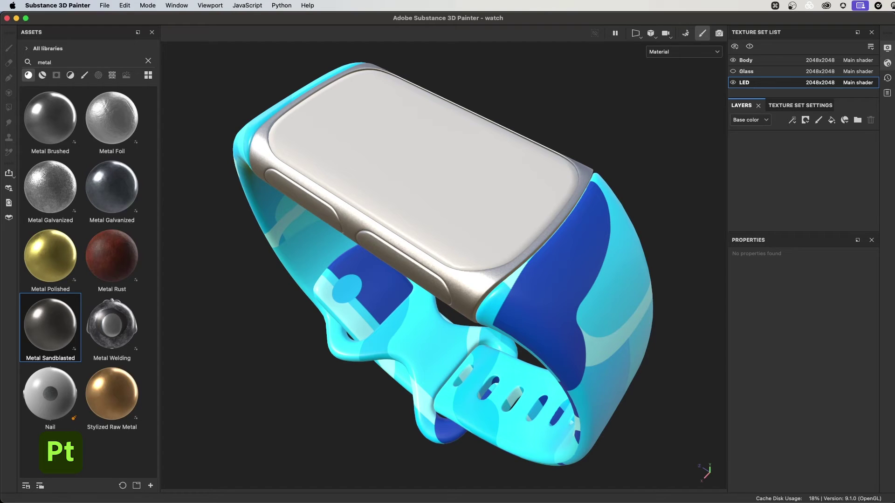
left_click_drag(894, 191, 428, 172)
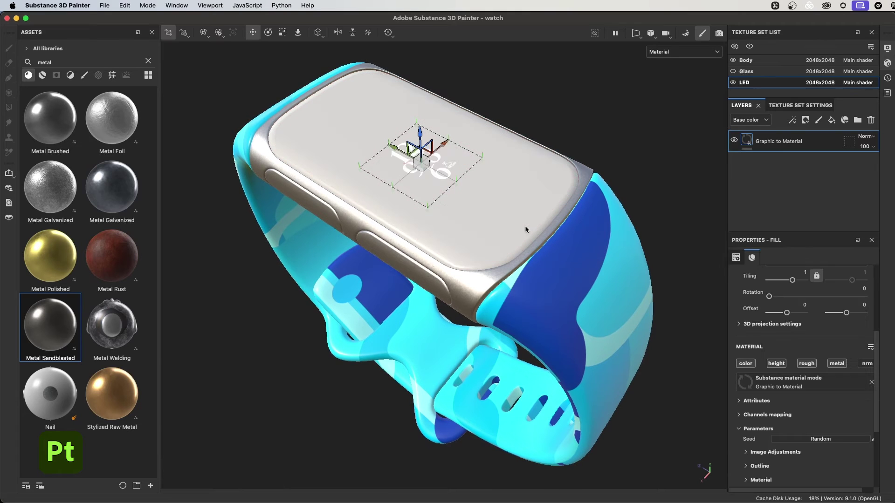
- Scale the watch-face graphic up uniformly until its numerals fill most of the screen
right_click_drag(436, 144, 532, 171, "alt")
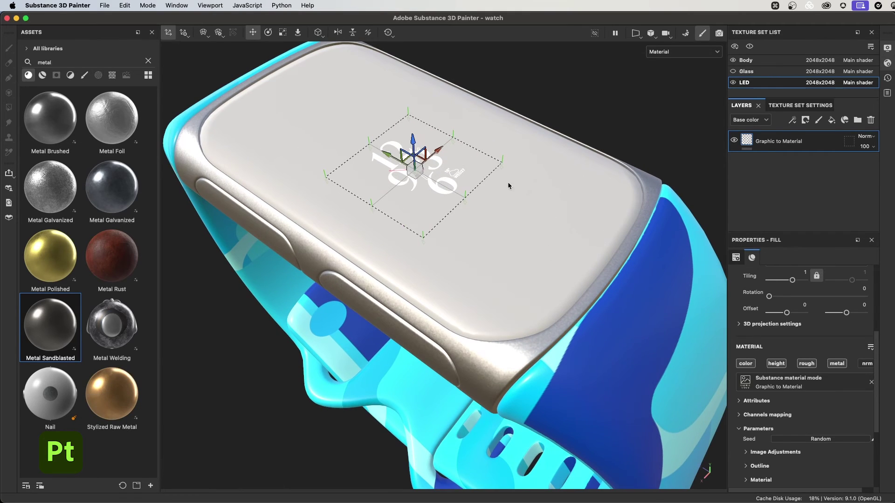
left_click_drag(508, 183, 407, 172, "alt")
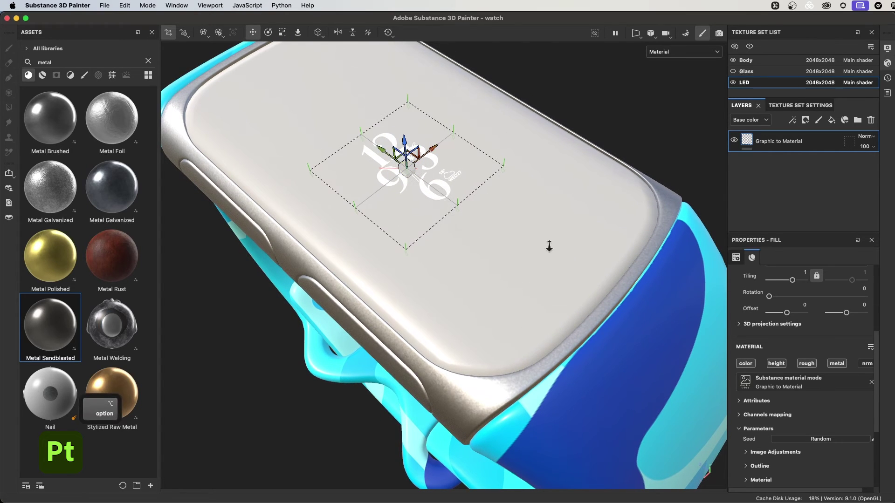
right_click_drag(549, 247, 485, 206, "alt")
left_click_drag(485, 205, 448, 201, "alt")
left_click_drag(516, 270, 514, 202, "alt")
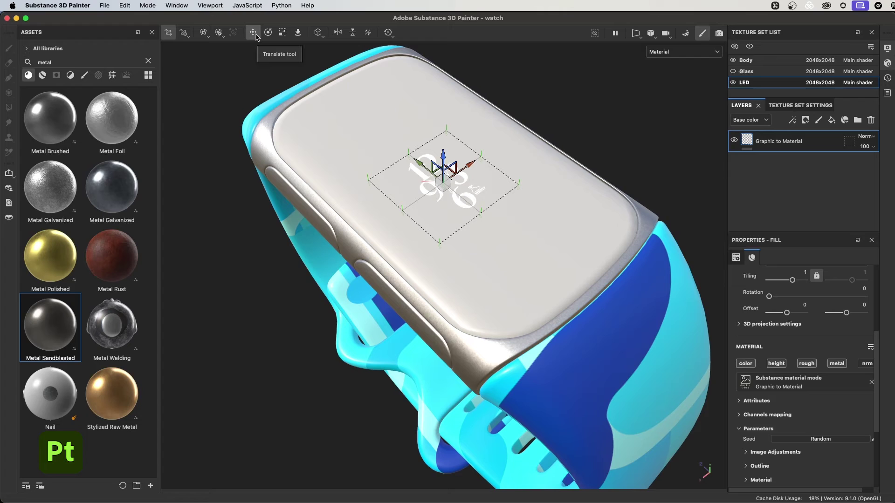
left_click(285, 36)
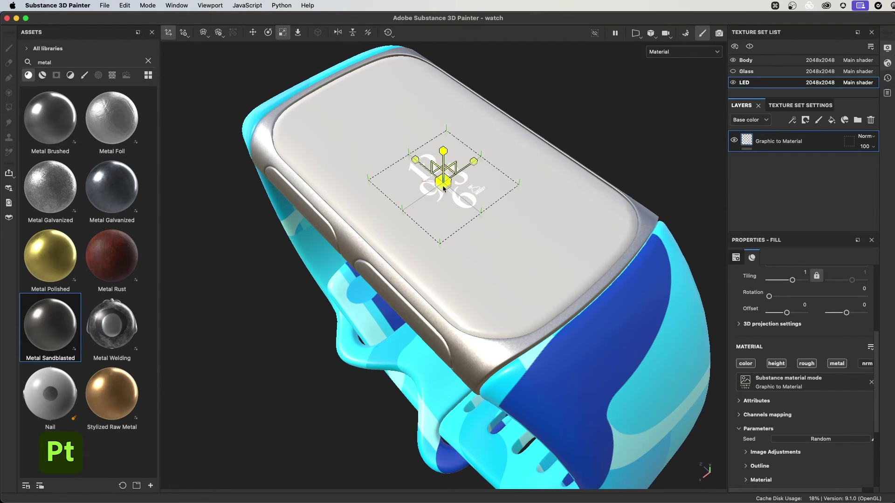
left_click_drag(444, 185, 894, 244)
- Move the enlarged watch-face projection slightly with the Translate tool to centre it on the screen
left_click(254, 33)
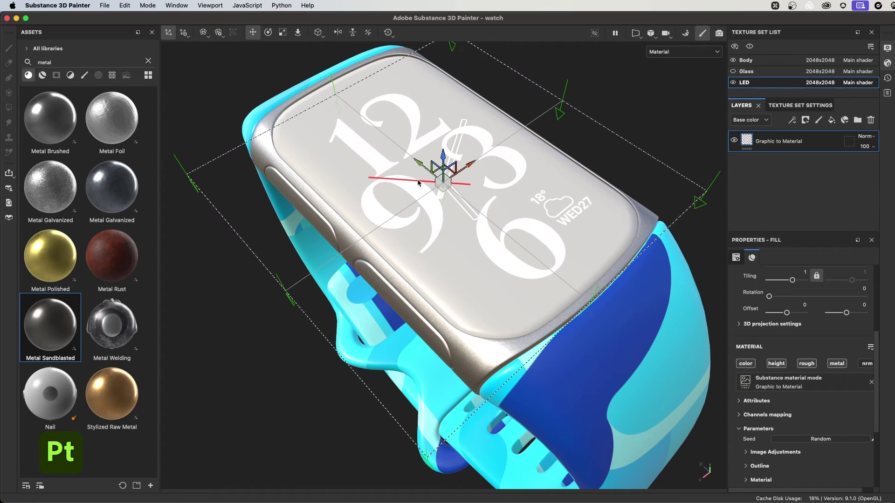
left_click_drag(423, 168, 464, 163)
left_click_drag(410, 159, 465, 169)
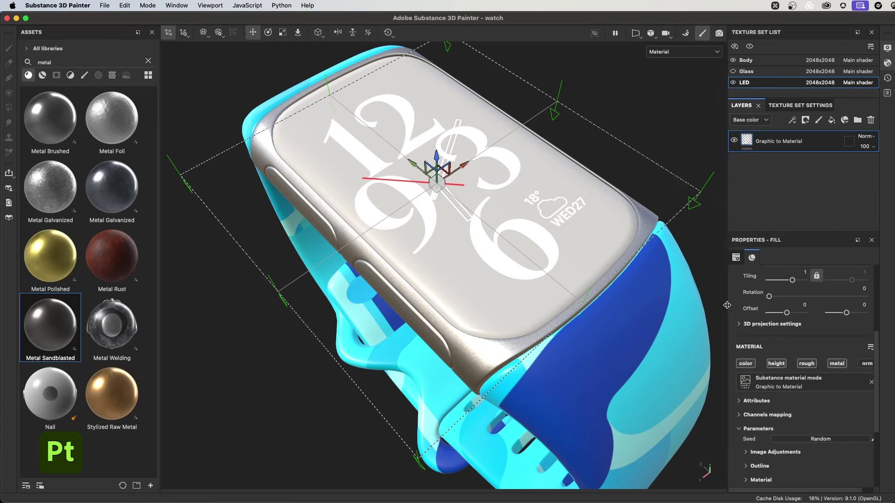
- Try a thick red outline on the watch-face graphic, and return the outline thickness to zero
scroll(751, 392, "down", 3)
left_click(746, 388)
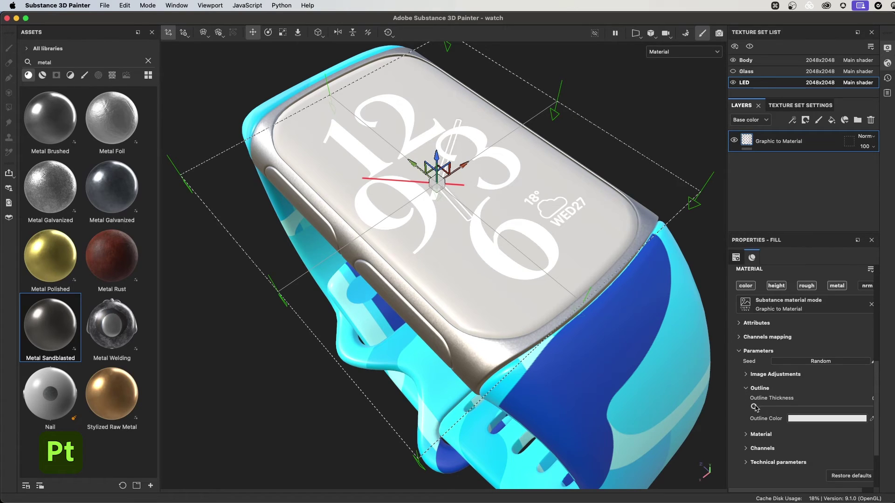
left_click_drag(754, 407, 780, 407)
left_click(808, 419)
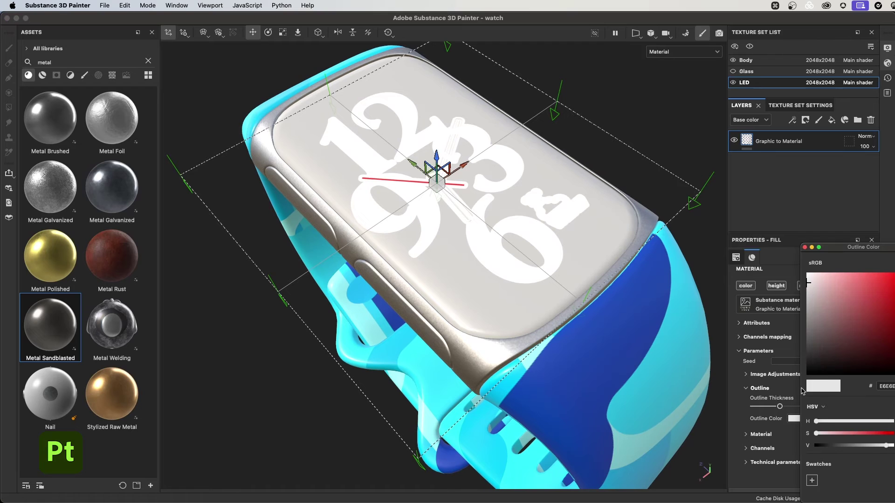
left_click(894, 277)
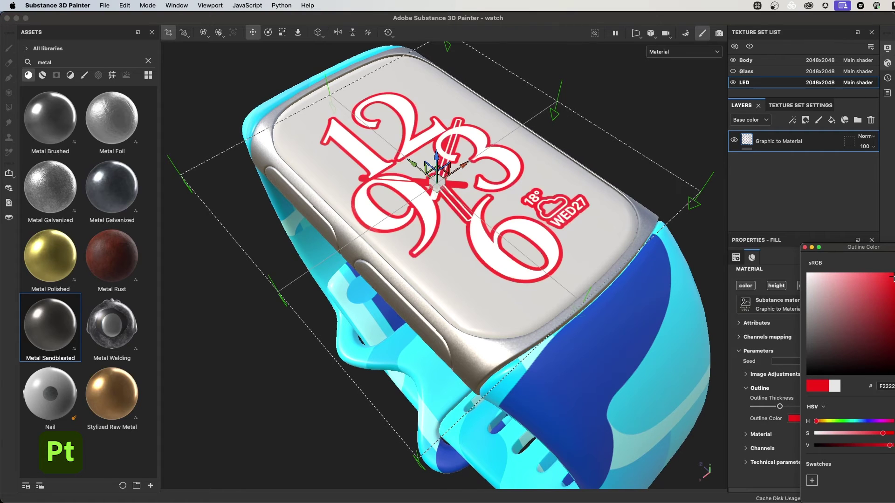
left_click(804, 248)
left_click_drag(780, 407, 754, 407)
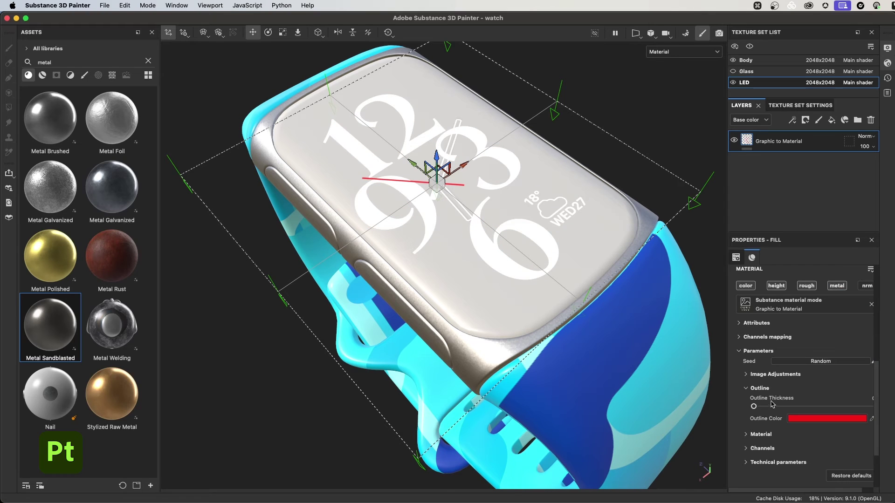
- Review the watch-face graphic's roughness, metallic and height parameters, and collapse the Material and Outline groups
left_click(747, 436)
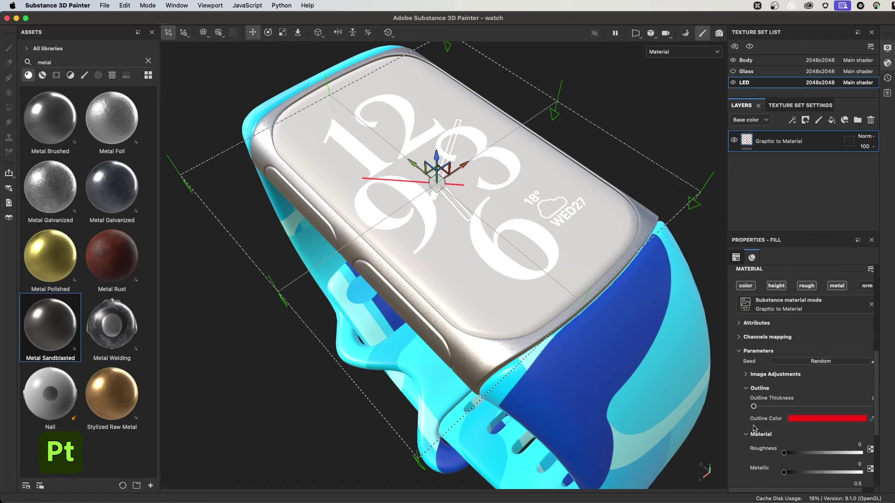
scroll(756, 429, "down", 2)
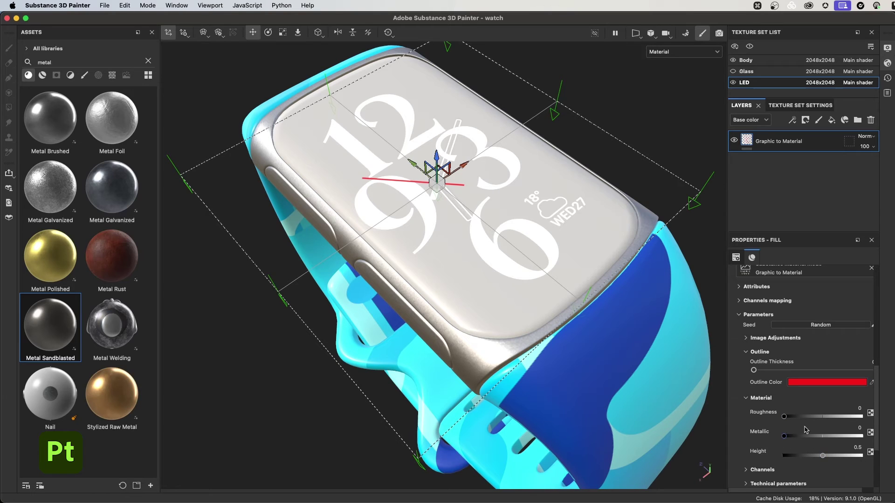
left_click(747, 398)
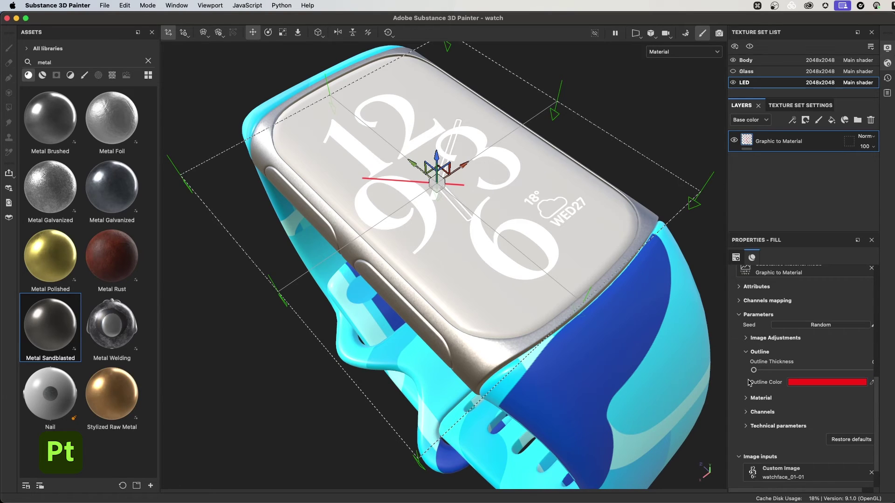
left_click(747, 353)
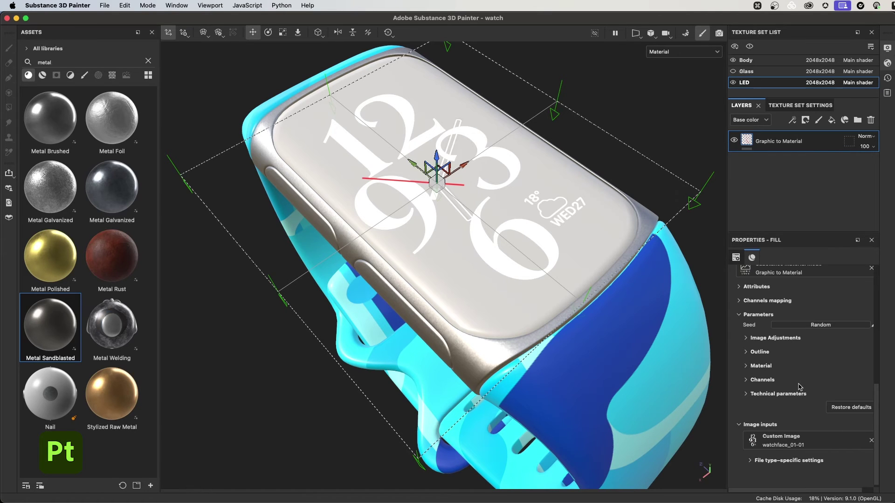
- Show the Glass texture set again over the LED watch face
left_click_drag(572, 280, 546, 273, "alt")
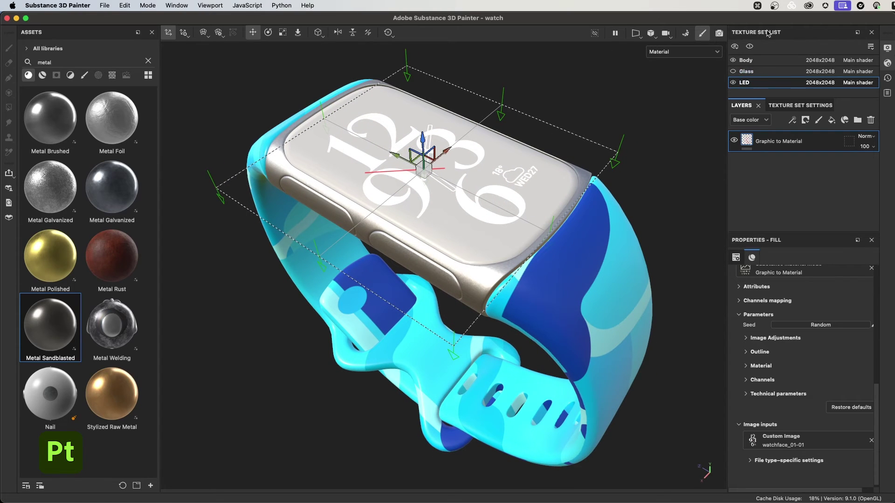
left_click(734, 72)
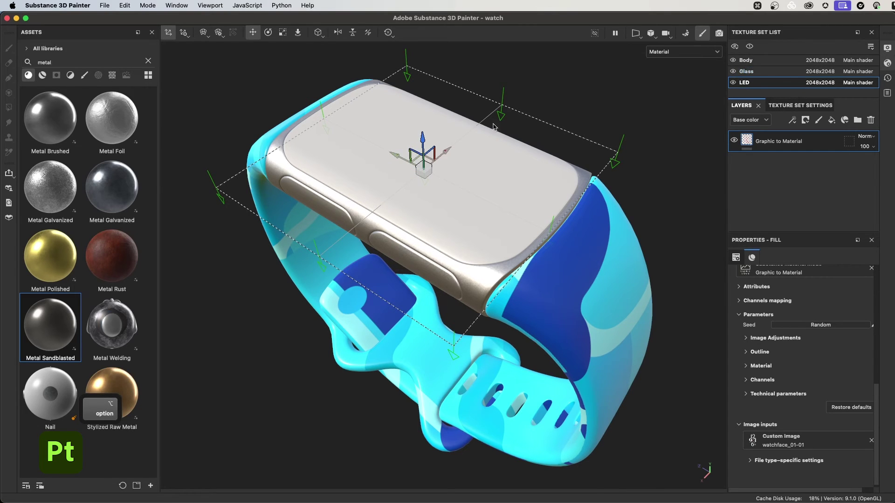
scroll(534, 201, "up", 3)
left_click_drag(533, 202, 534, 206, "alt")
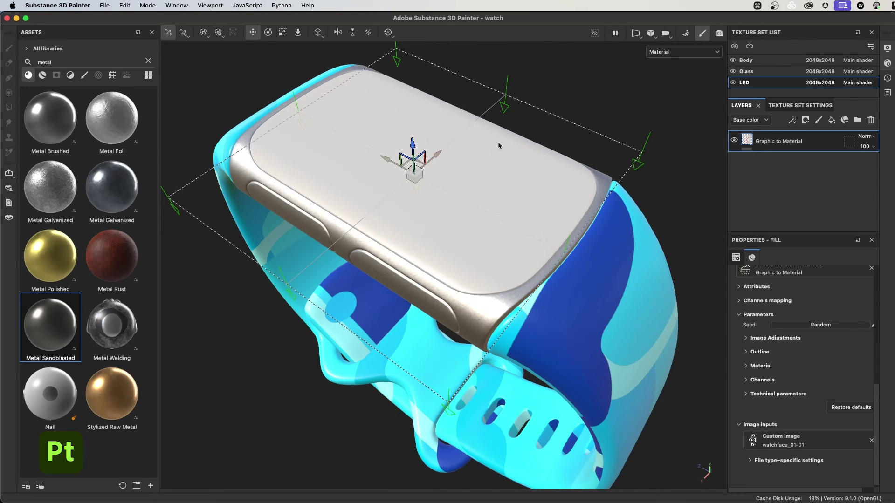
- Add an Opacity channel to the Glass texture set
left_click(750, 72)
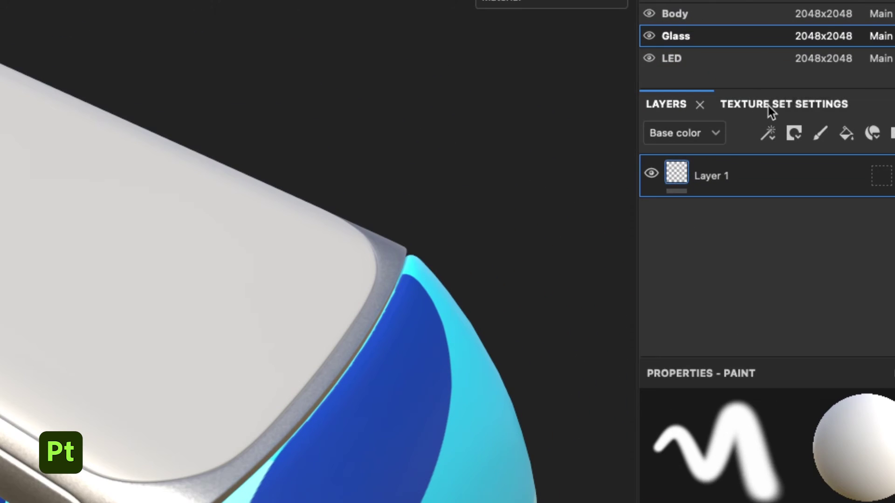
left_click(768, 106)
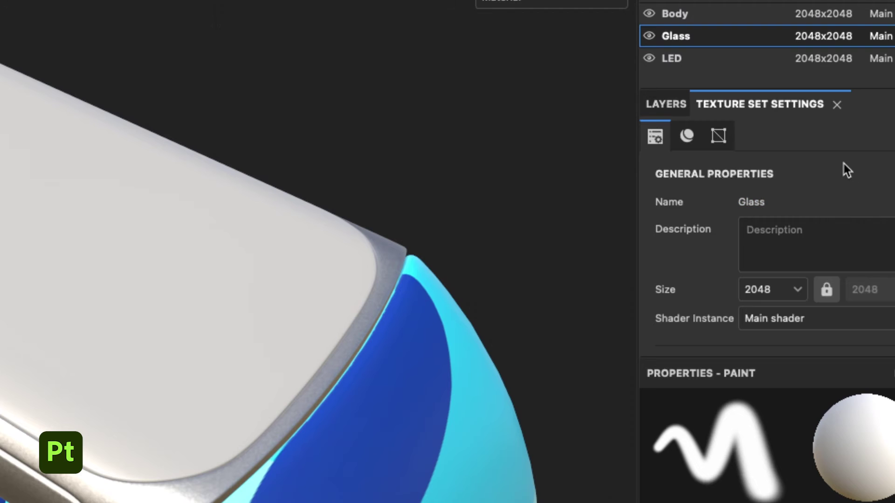
scroll(767, 252, "down", 5)
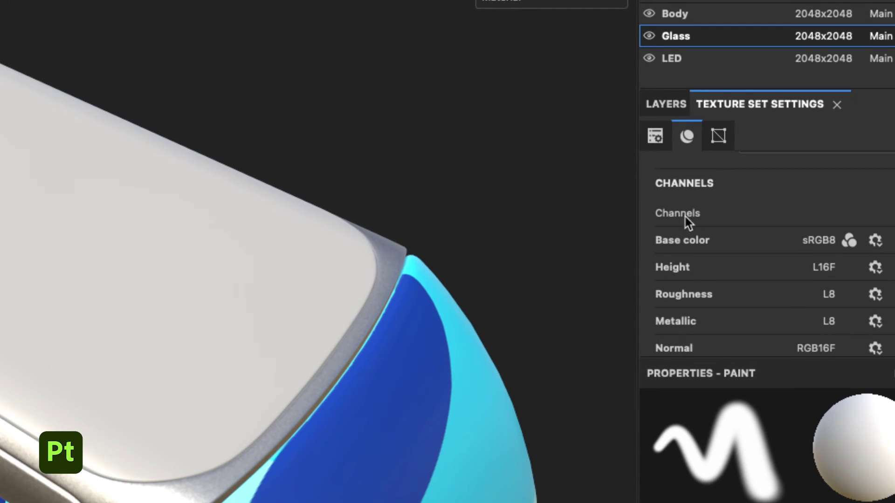
scroll(767, 254, "down", 2)
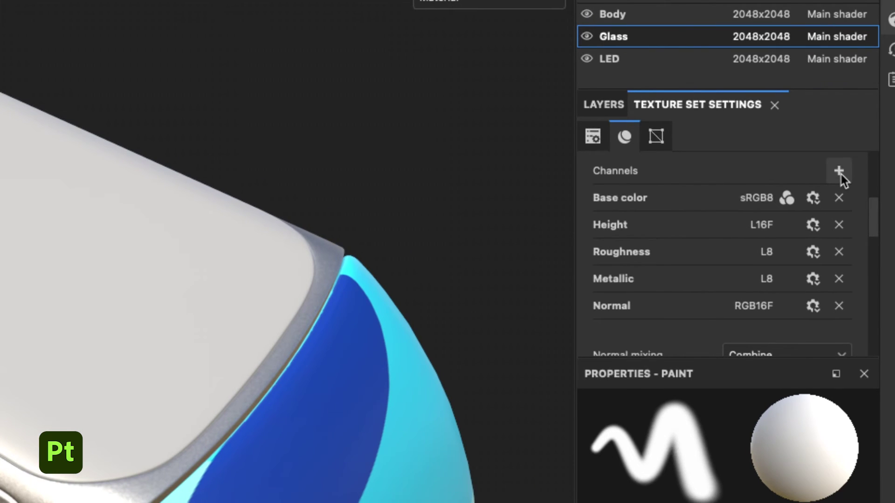
left_click(839, 171)
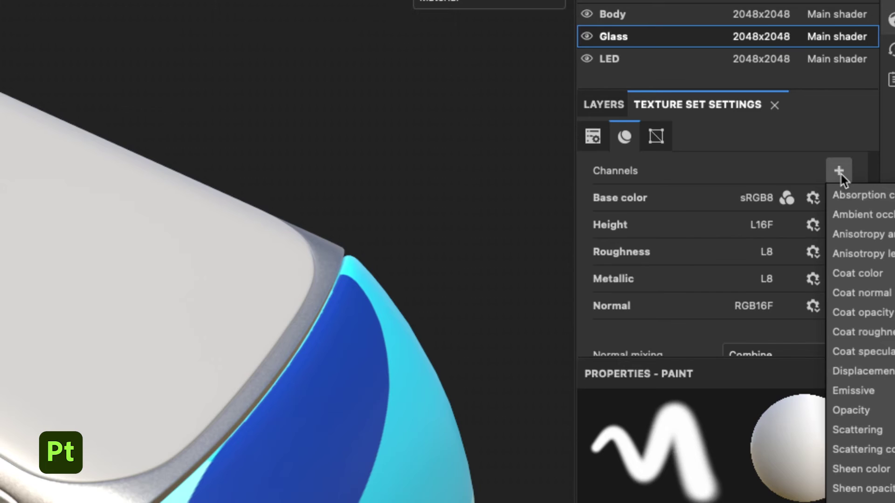
left_click(851, 410)
scroll(879, 224, "down", 1)
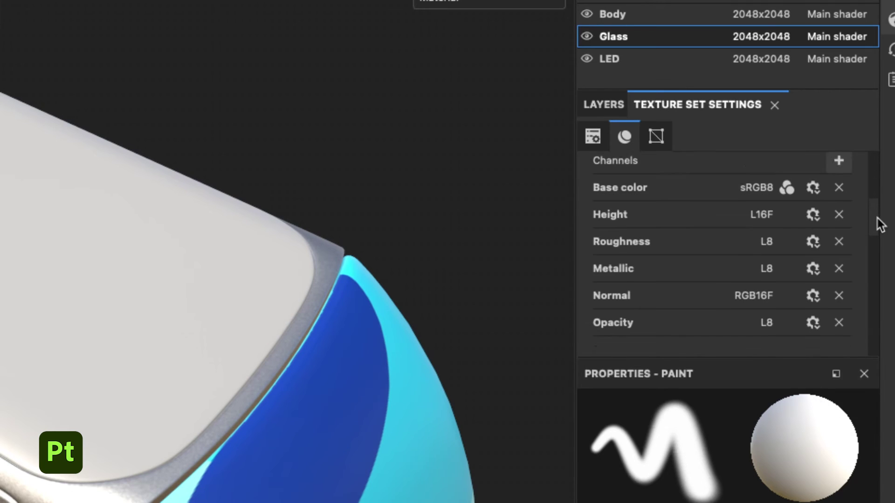
left_click_drag(877, 218, 878, 221)
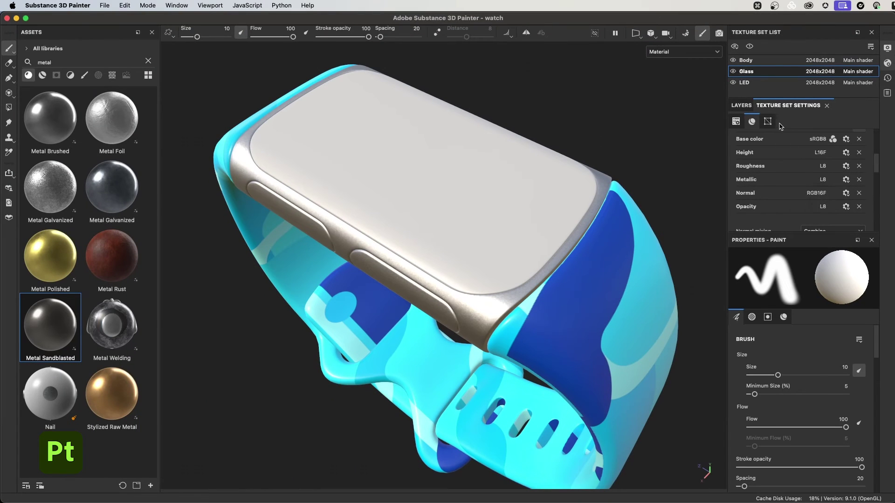
- Add a fill layer named opacity to the Glass texture set and bring its Opacity channel value into view
left_click(743, 106)
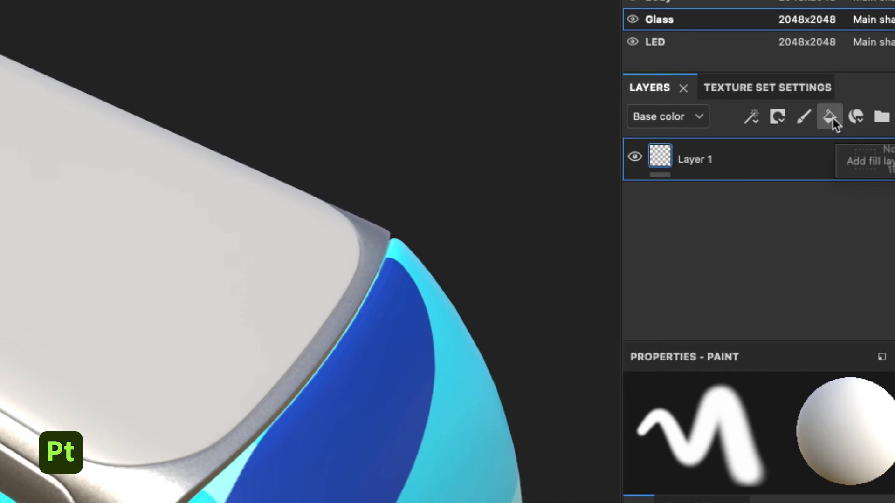
left_click(832, 119)
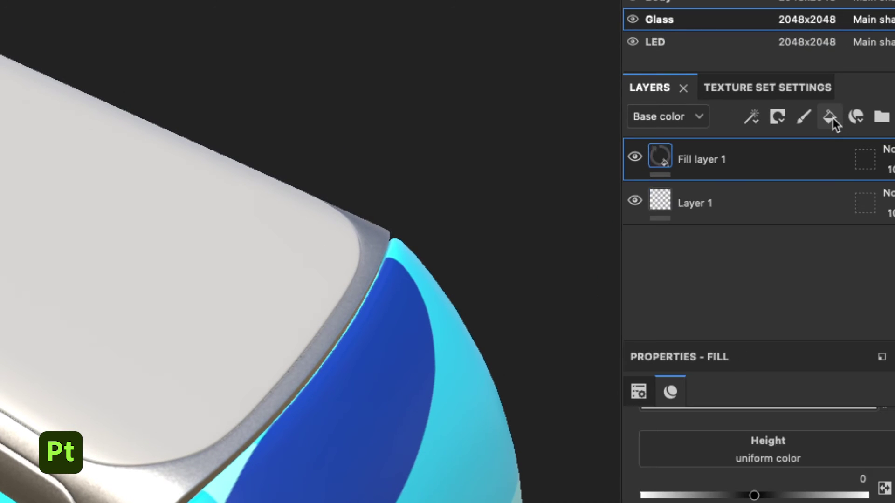
double_click(709, 160)
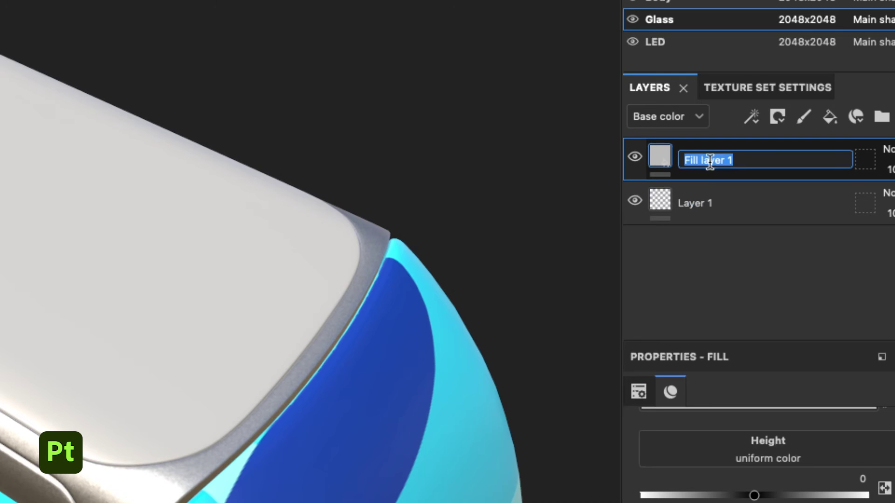
type("opacity")
key("Return")
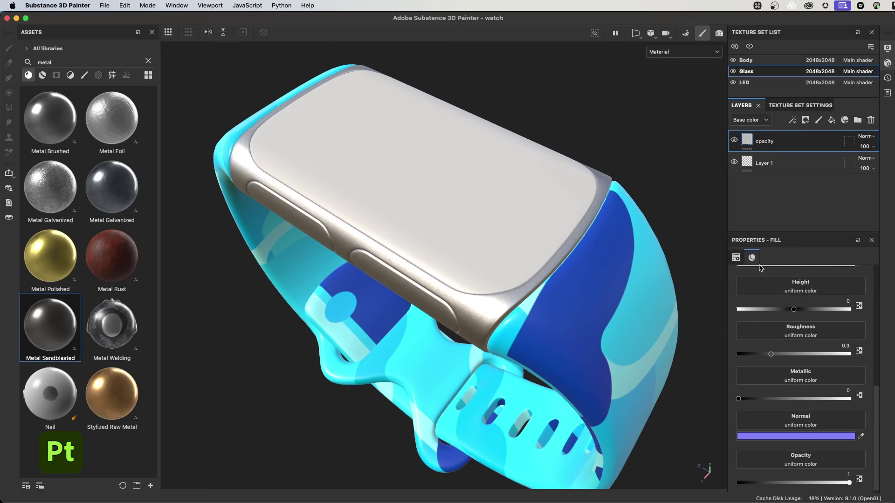
left_click_drag(876, 391, 875, 413)
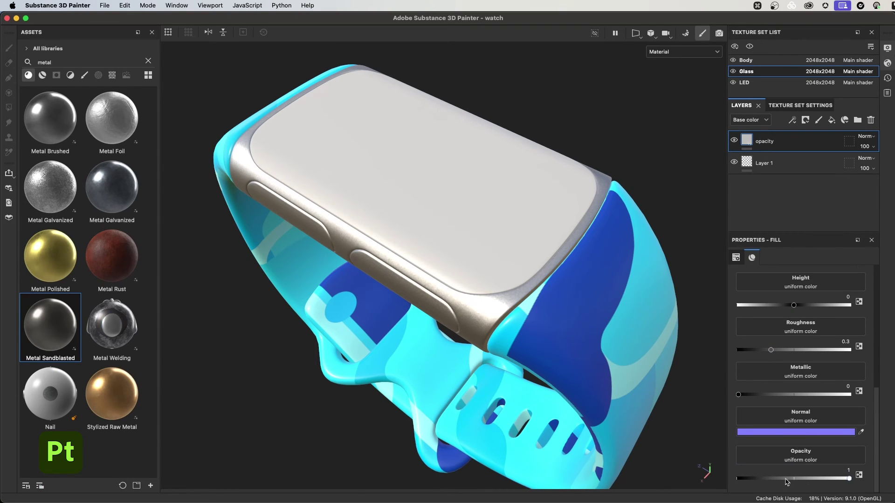
mouse_move(848, 479)
left_mouse_down()
mouse_move(742, 479)
mouse_move(850, 480)
left_mouse_up()
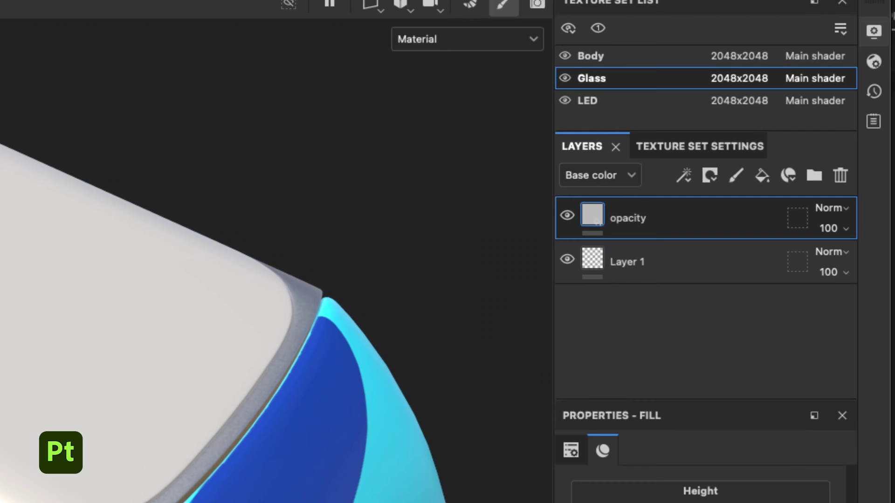
- Enable alpha blending in the opacity parameters of the Main shader
left_click(874, 61)
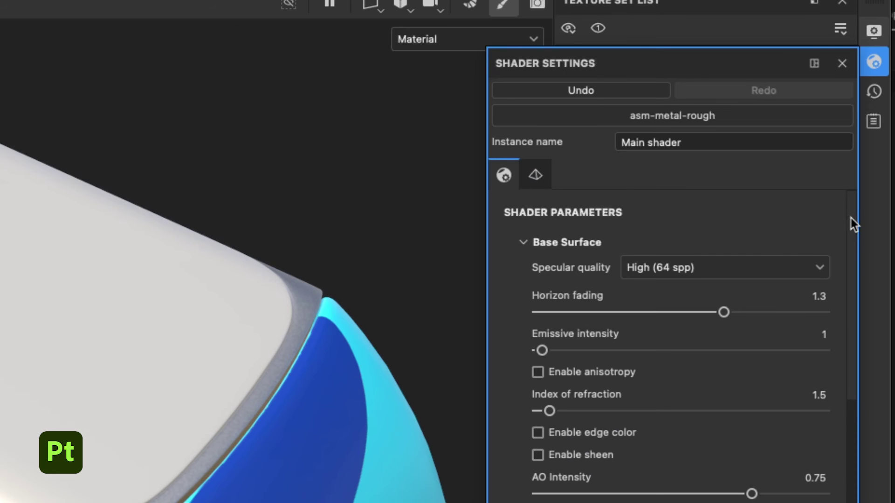
left_click_drag(853, 221, 877, 377)
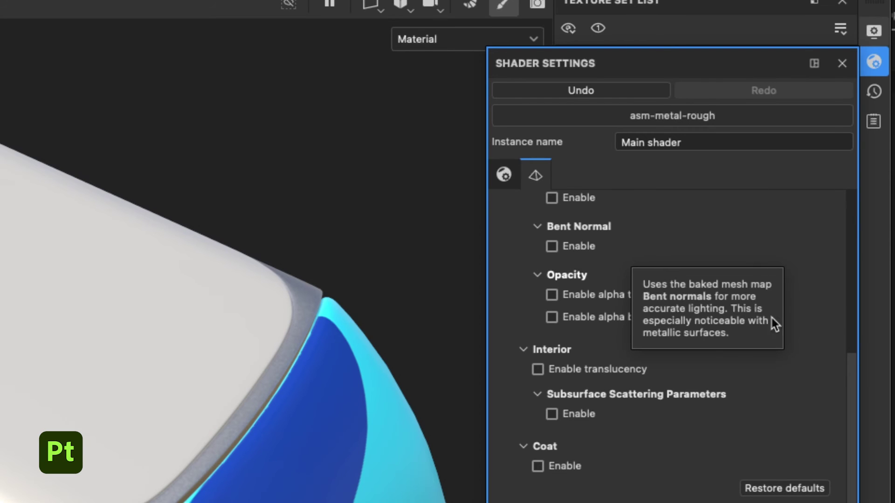
left_click(552, 317)
left_click(844, 65)
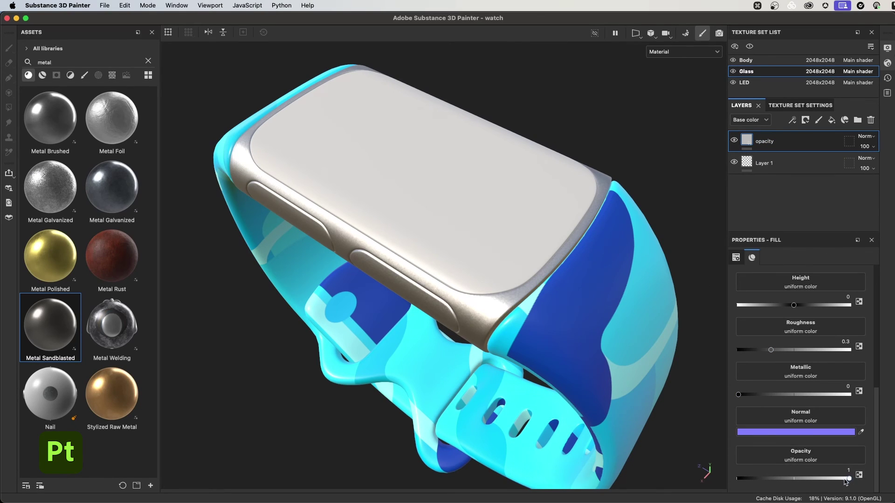
- Lower the glass fill's Opacity to 0, check the watch face close up, and set Opacity to 0.2245
left_click_drag(848, 479, 729, 476)
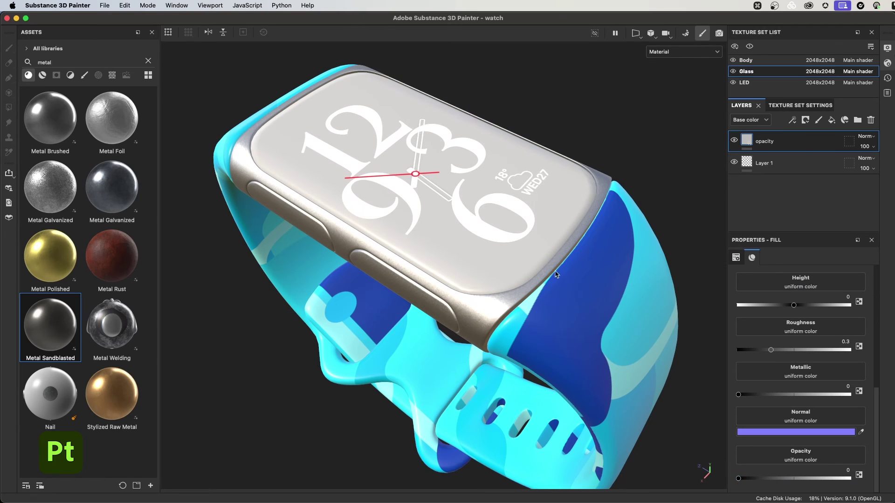
right_click_drag(425, 174, 529, 250, "alt")
left_click_drag(528, 250, 527, 230, "alt")
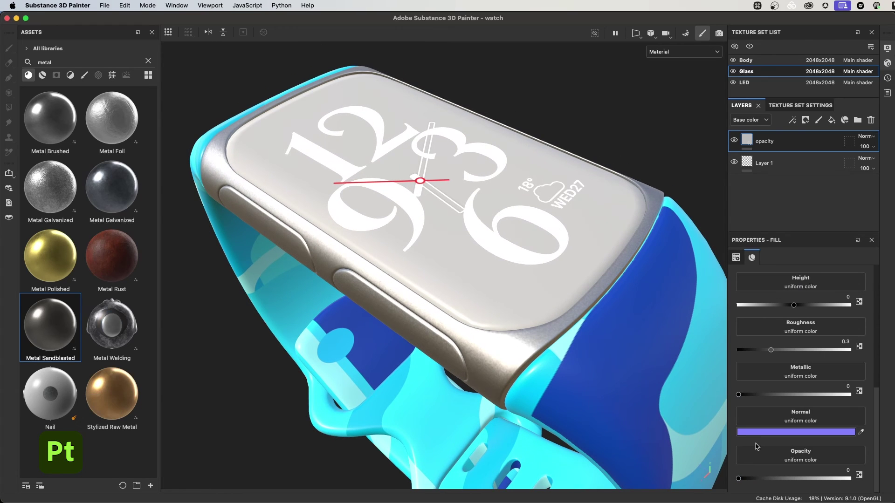
left_click_drag(738, 480, 762, 488)
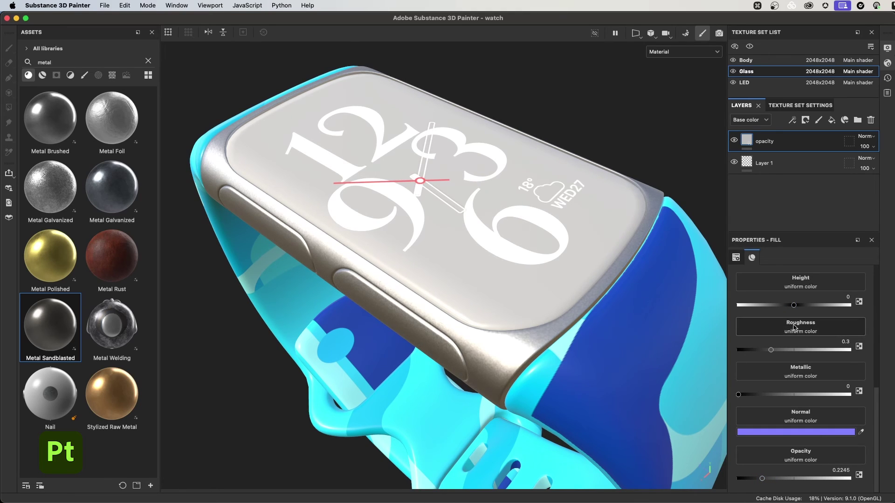
- Set the glass fill's Roughness to 0.0694 and rotate the environment lighting to check the reflections
left_click_drag(771, 351, 744, 355)
right_click_drag(471, 238, 365, 205, "alt")
right_click_drag(520, 285, 480, 293, "shift")
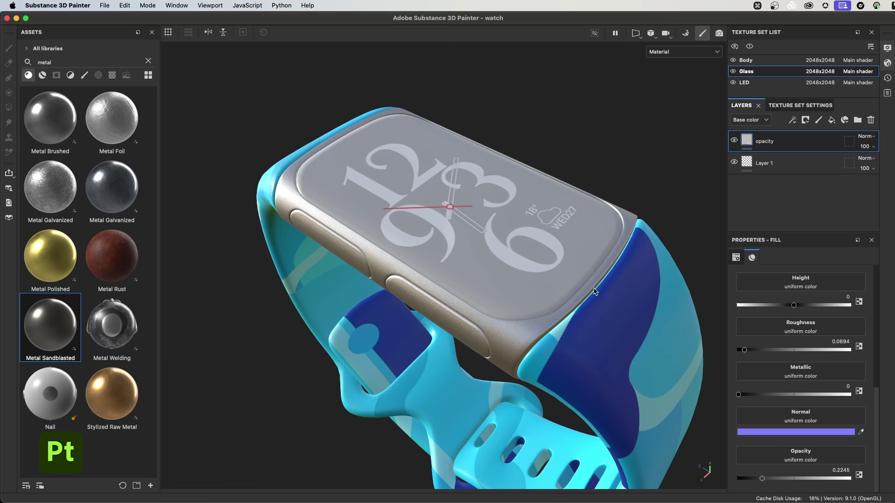
right_click_drag(495, 254, 537, 282, "shift")
scroll(588, 311, "down", 3)
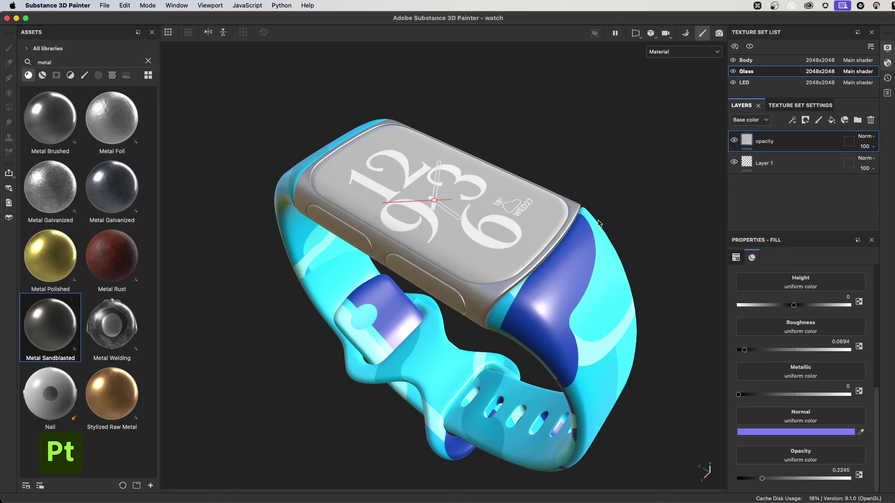
- Add a fill layer named color to the LED texture set
left_click(745, 83)
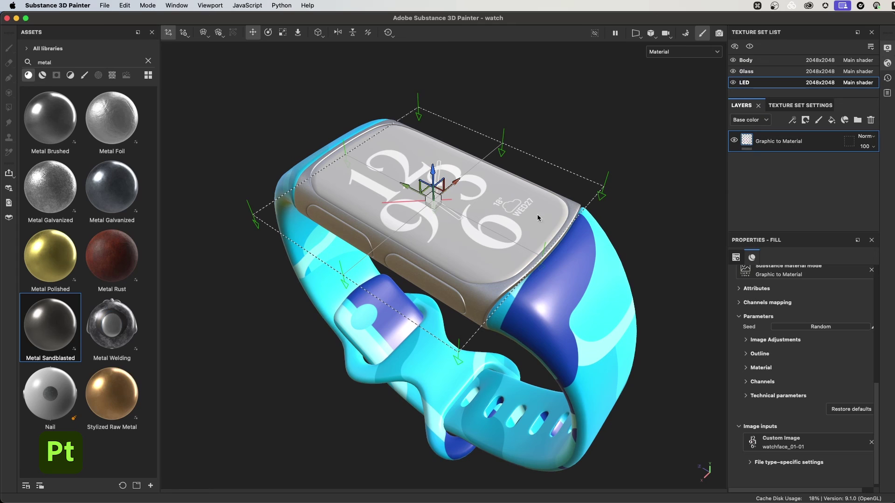
right_click_drag(538, 215, 542, 250, "alt")
middle_click_drag(543, 250, 541, 234, "alt")
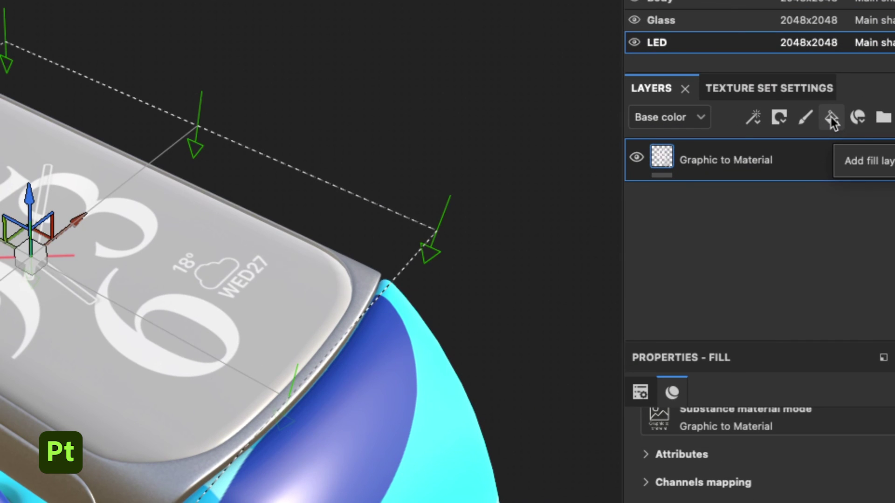
left_click(832, 118)
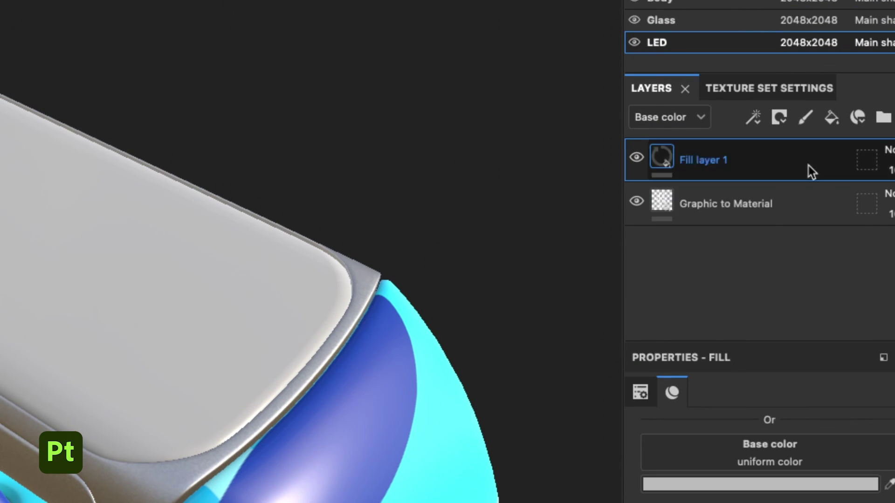
double_click(712, 161)
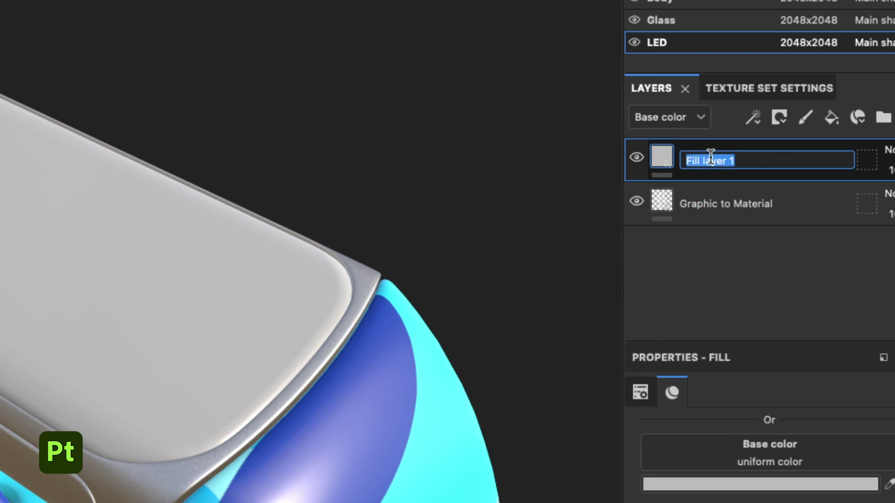
type("color")
key("Return")
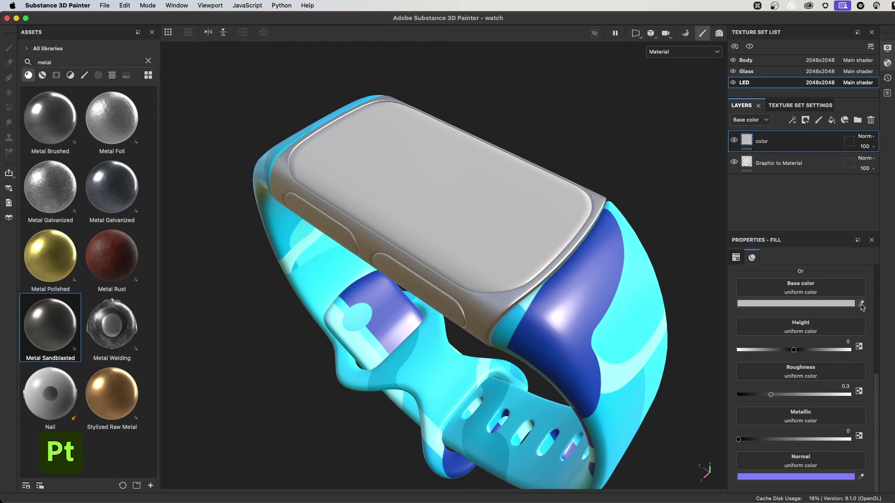
- Sample the strap's light blue as the color layer's base color, and move that layer below Graphic to Material
left_click(861, 304)
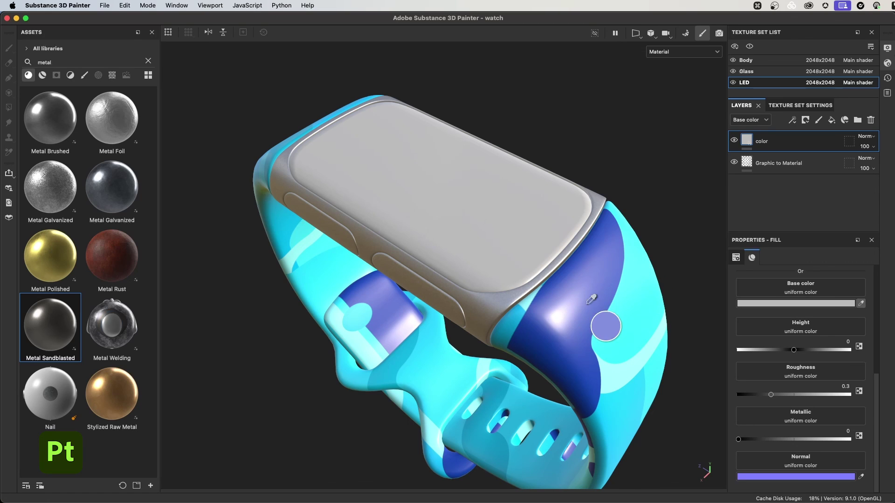
left_click(514, 317)
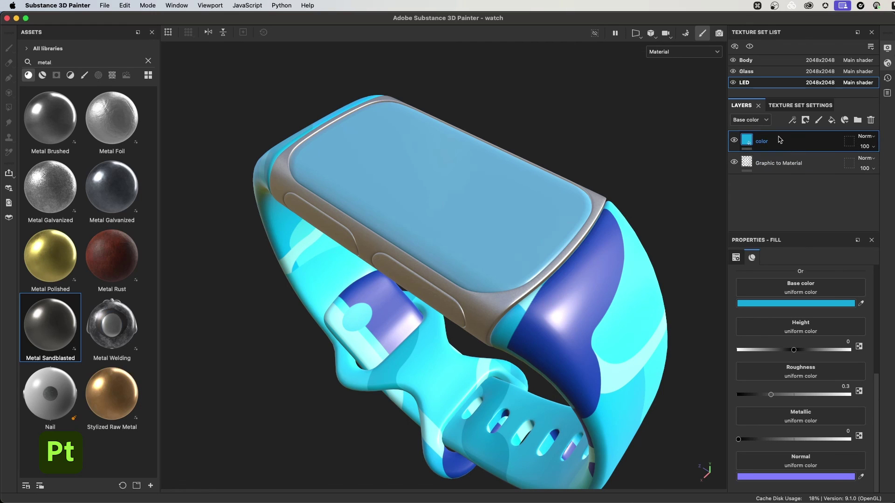
left_click_drag(780, 139, 778, 173)
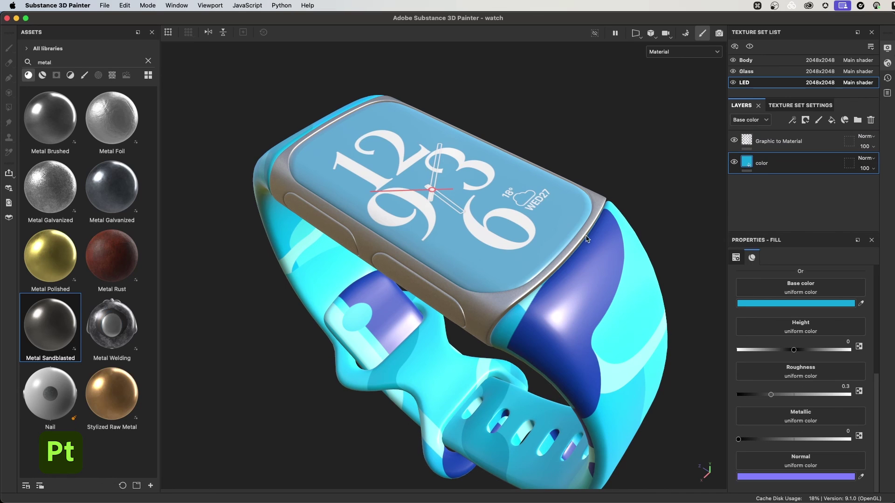
left_click(777, 141)
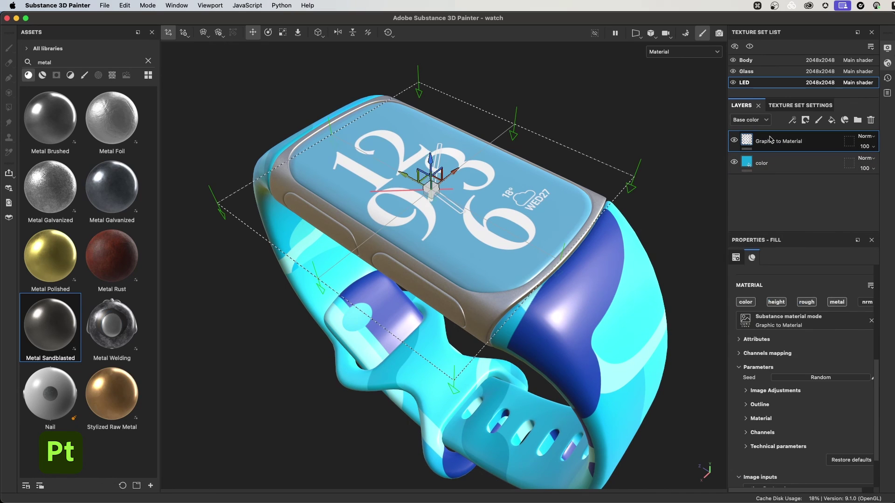
left_click(786, 164)
right_click_drag(599, 289, 439, 239, "alt")
middle_click_drag(440, 239, 376, 204, "alt")
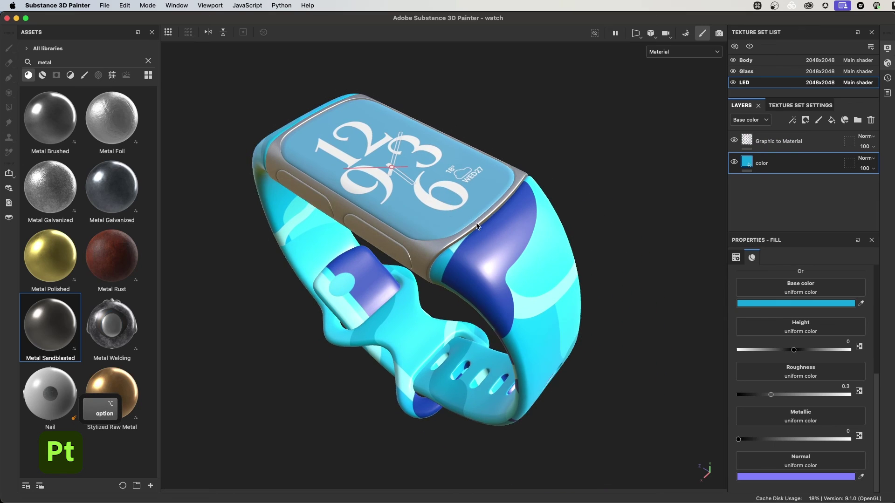
left_click_drag(479, 225, 460, 212, "alt")
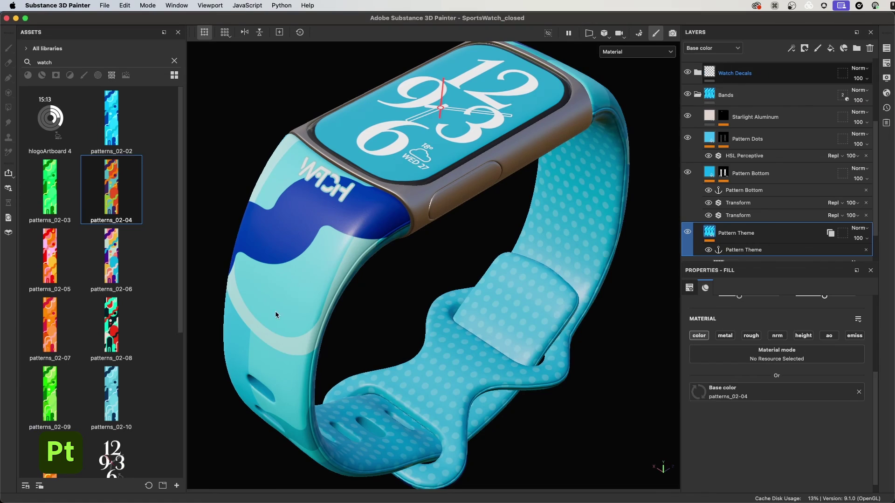
- Swap the Pattern Theme layer's base color in the SportsWatch_closed project to patterns_02-06, patterns_02-07, and finally patterns_02-10
left_click_drag(111, 255, 696, 392)
left_click_drag(50, 325, 699, 393)
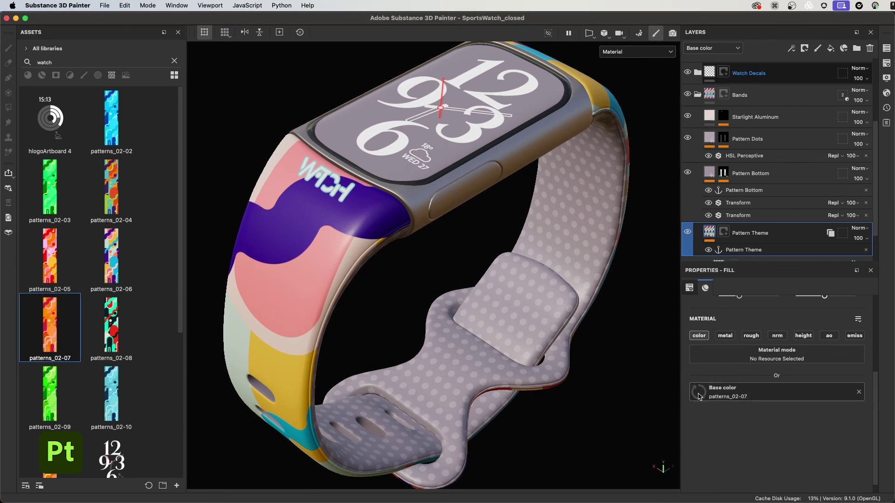
left_click_drag(111, 395, 699, 393)
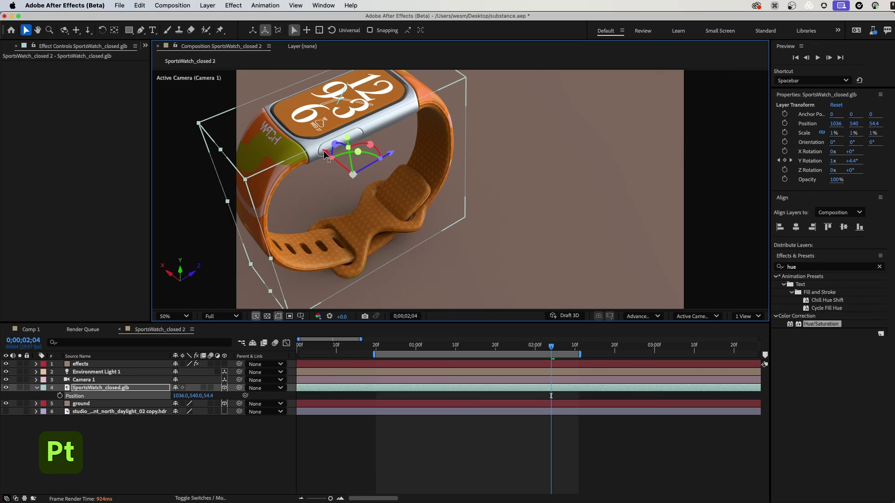
- Switch to After Effects and move the SportsWatch_closed.glb model near the composition's centre, at position 962.1, 540, -4.6
mouse_move(345, 154)
left_mouse_down()
mouse_move(373, 189)
mouse_move(477, 205)
mouse_move(518, 177)
left_mouse_up()
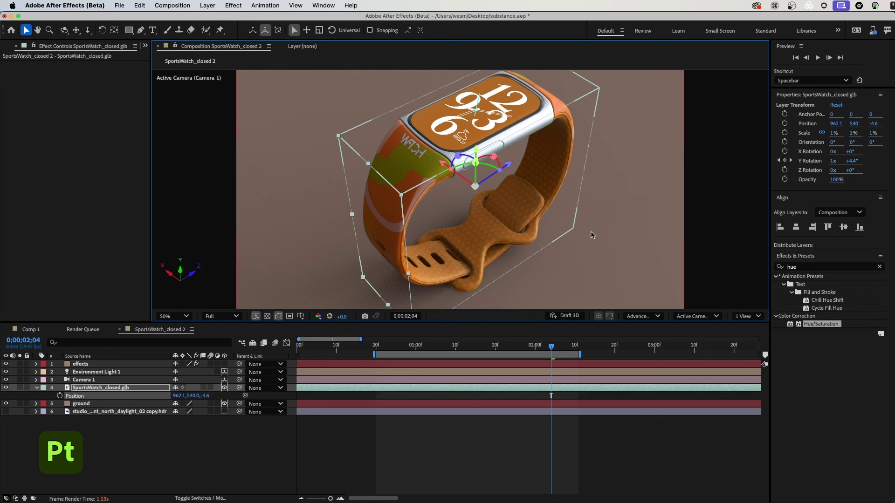